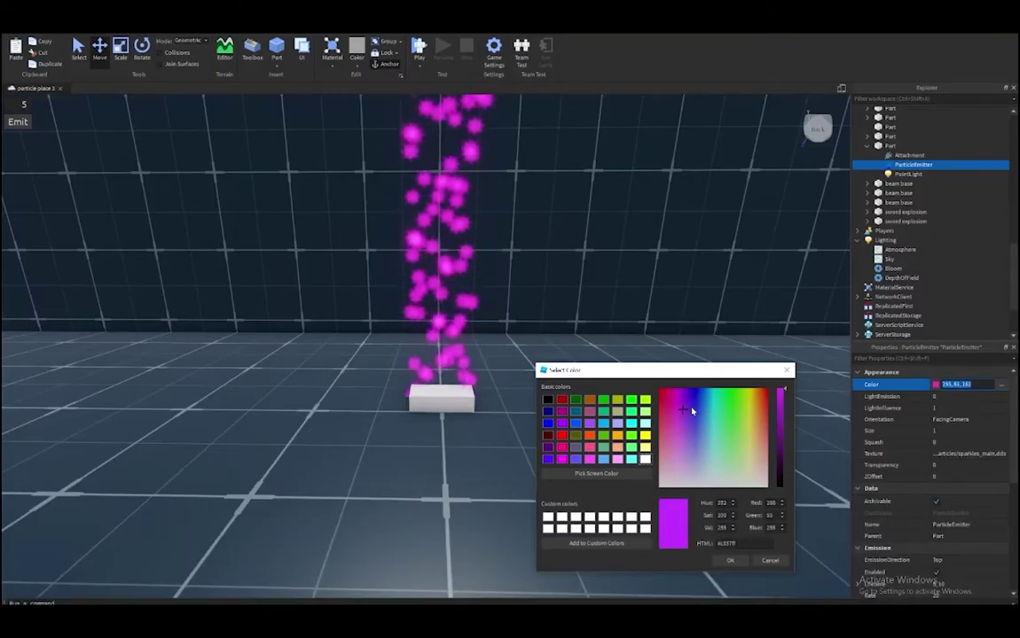
Step: Discard the red hue change to keep white sparkles, and set LightEmission to 0.5
{"action": "left_click_drag", "start_coordinate": [693, 411], "coordinate": [779, 426]}
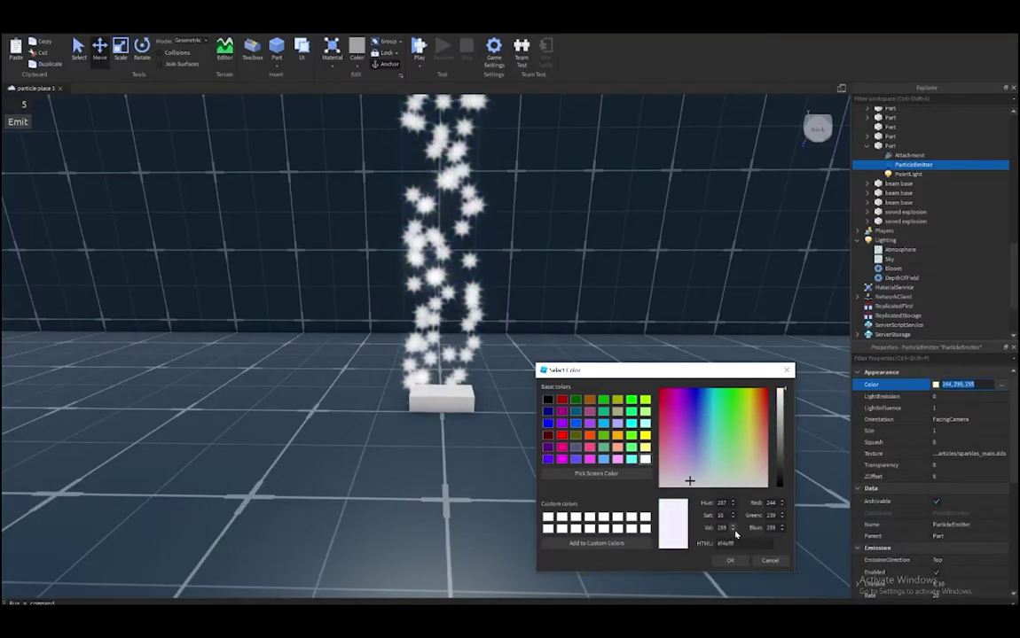
{"action": "left_click", "coordinate": [768, 561]}
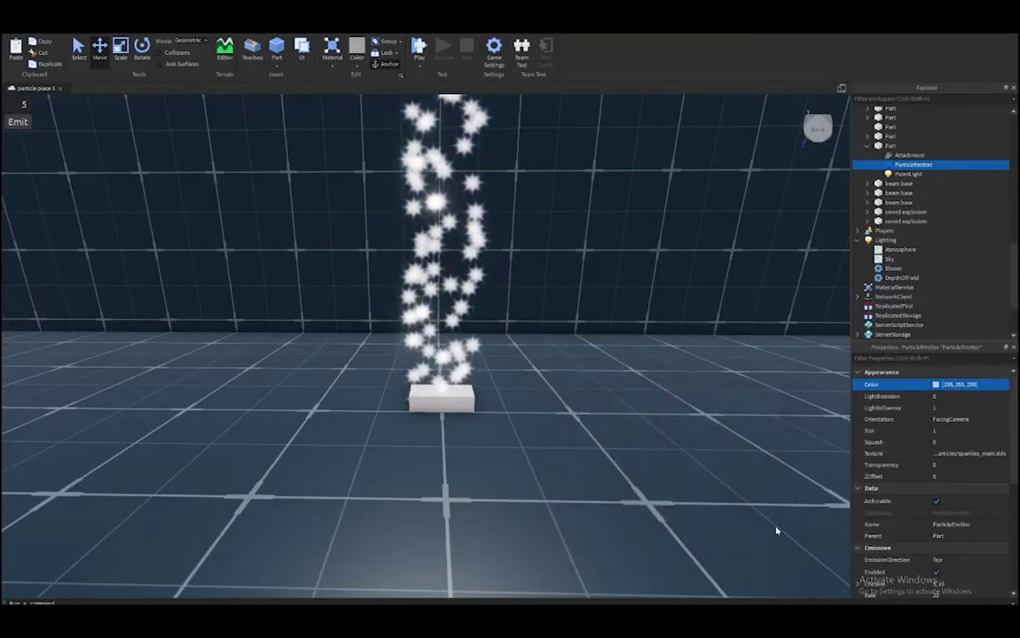
{"action": "left_click", "coordinate": [966, 397]}
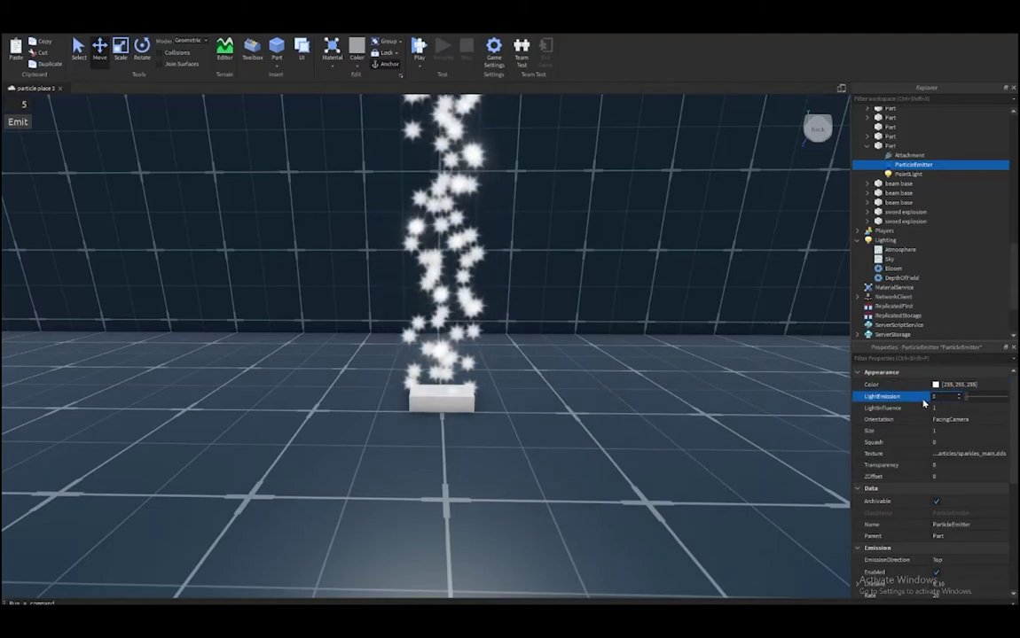
{"action": "type", "text": "10.5"}
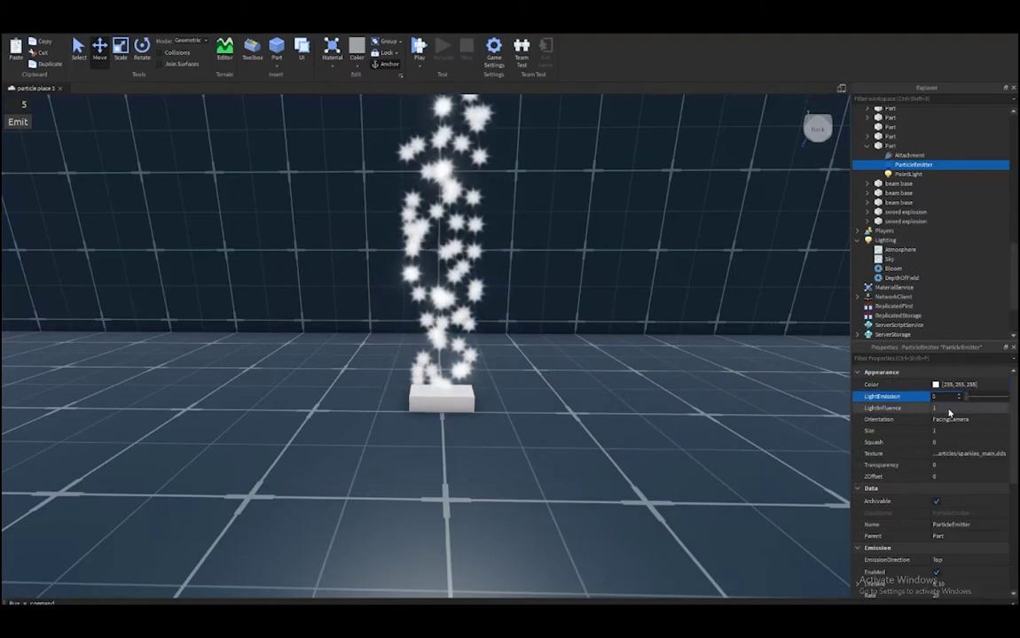
Step: Drag LightInfluence down to 0 and try a higher Brightness
{"action": "left_click", "coordinate": [945, 408]}
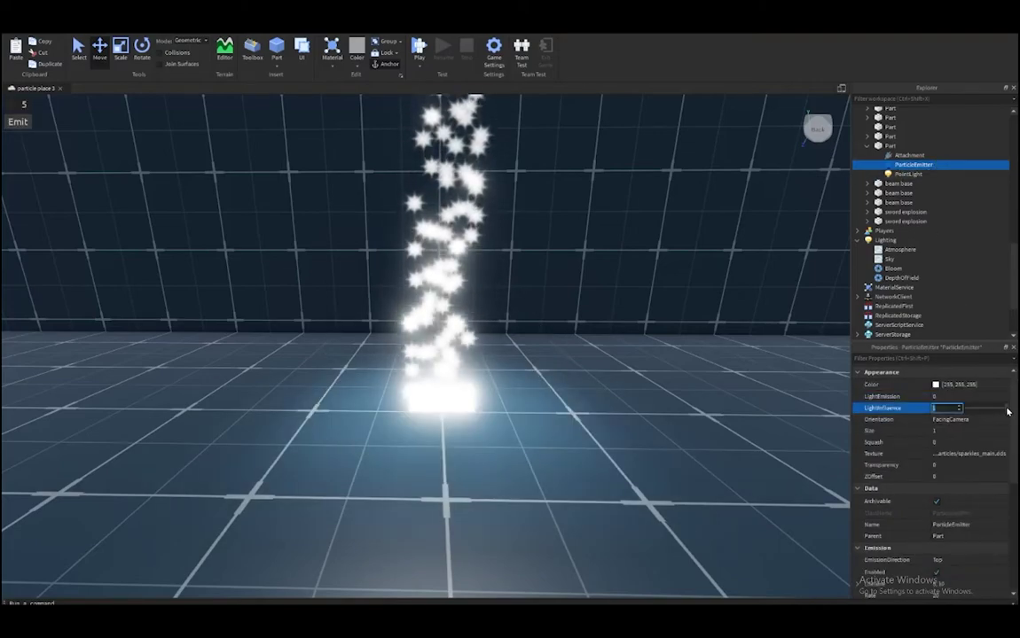
{"action": "left_click_drag", "start_coordinate": [1008, 411], "coordinate": [964, 415]}
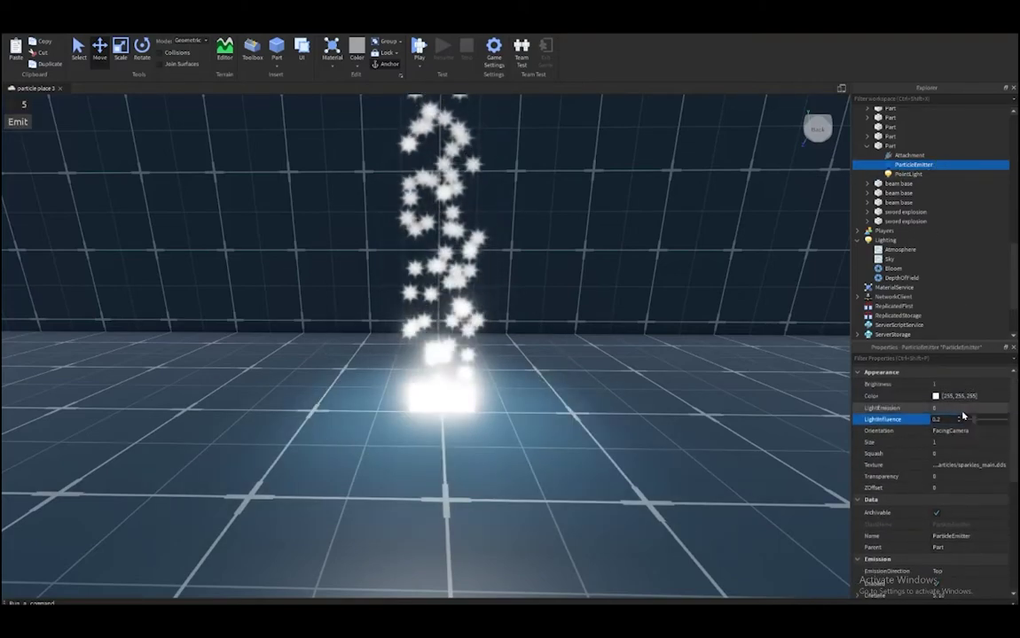
{"action": "left_click", "coordinate": [909, 156]}
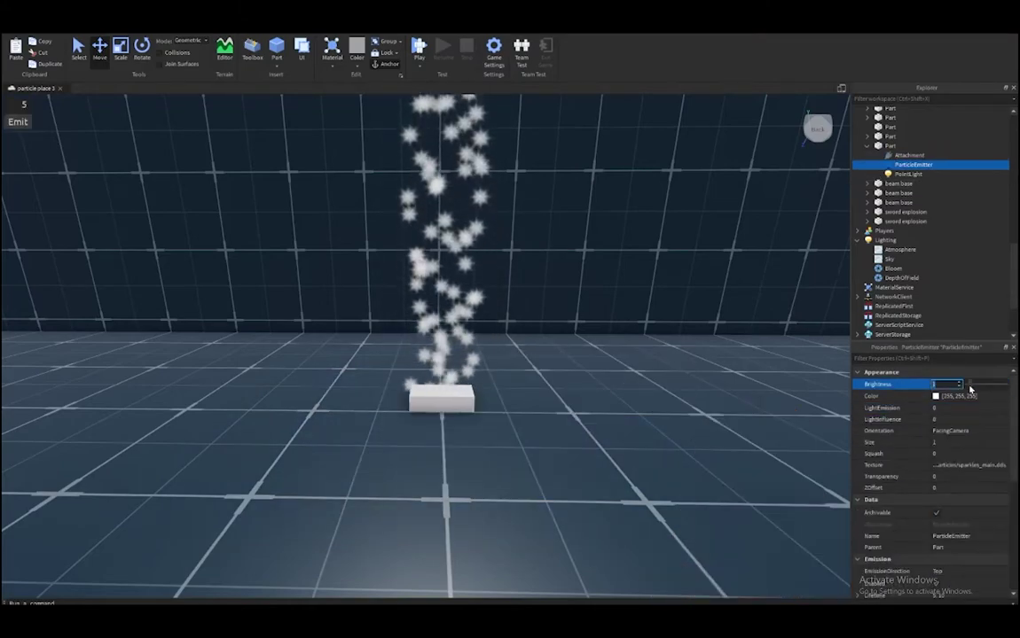
{"action": "left_click_drag", "start_coordinate": [970, 388], "coordinate": [991, 390]}
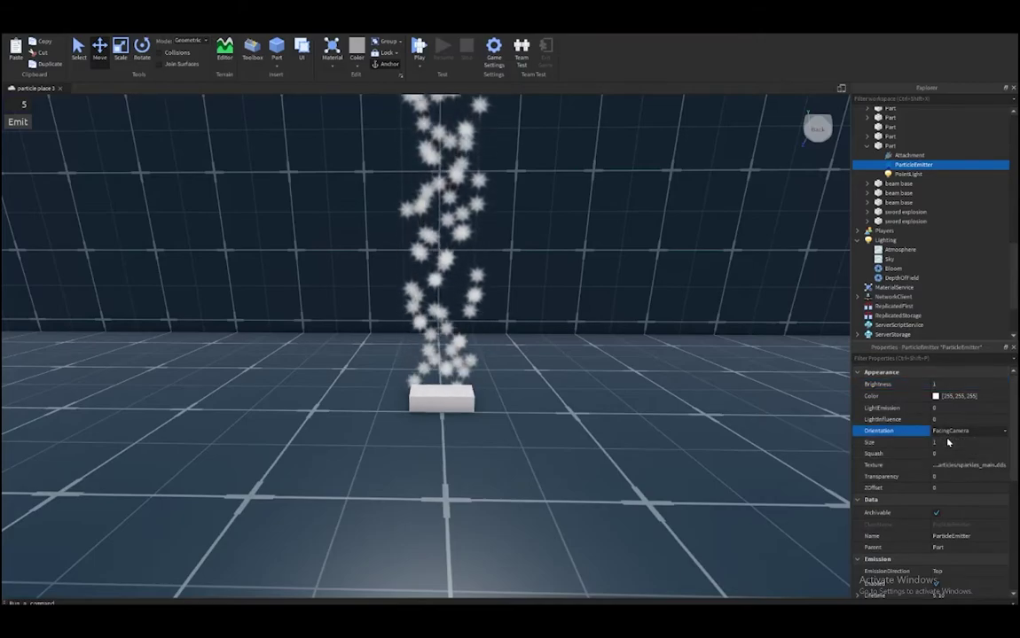
Step: Apply the slash texture to the particles
{"action": "scroll", "coordinate": [712, 347], "scroll_direction": "up", "scroll_amount": 5}
{"action": "right_click_drag", "start_coordinate": [712, 347], "coordinate": [708, 400]}
{"action": "scroll", "coordinate": [709, 352], "scroll_direction": "down", "scroll_amount": 5}
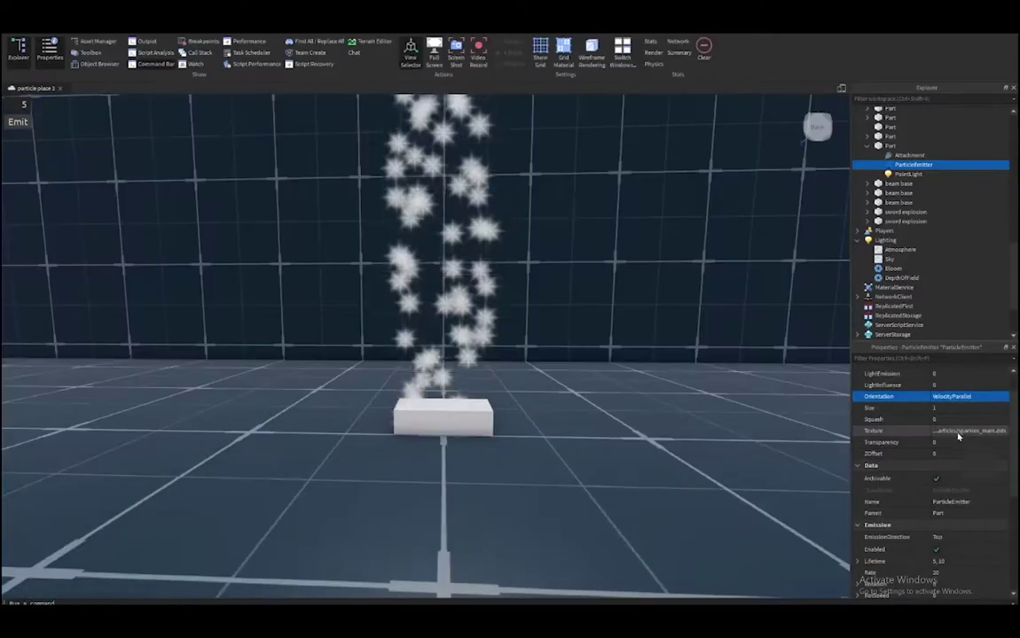
{"action": "left_click", "coordinate": [957, 432]}
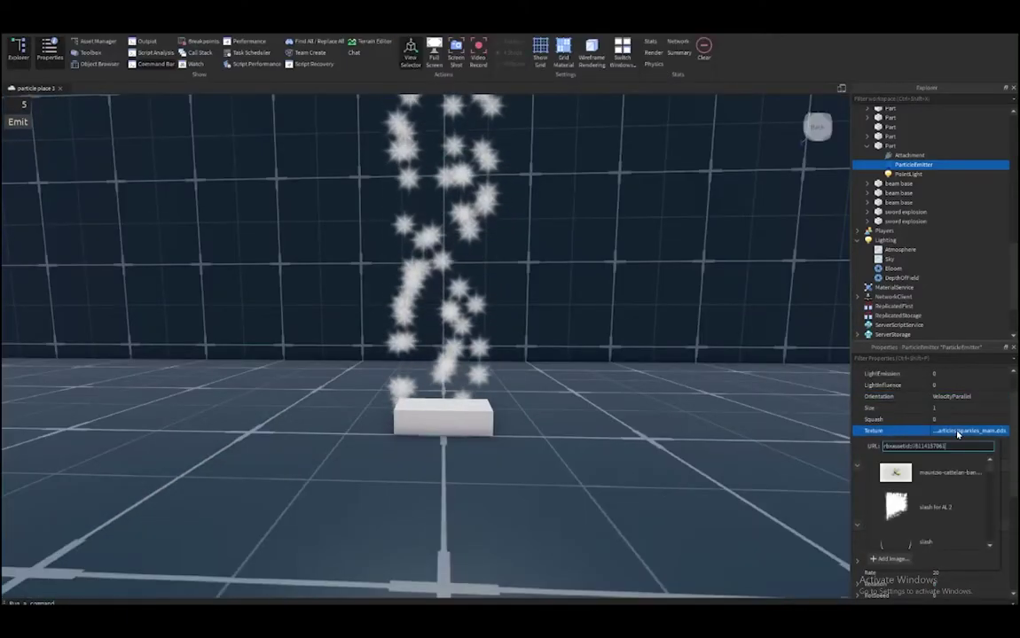
{"action": "key", "text": "Return"}
Step: Change particle Orientation to VelocityPerpendicular and view the particles from above
{"action": "key", "text": "w"}
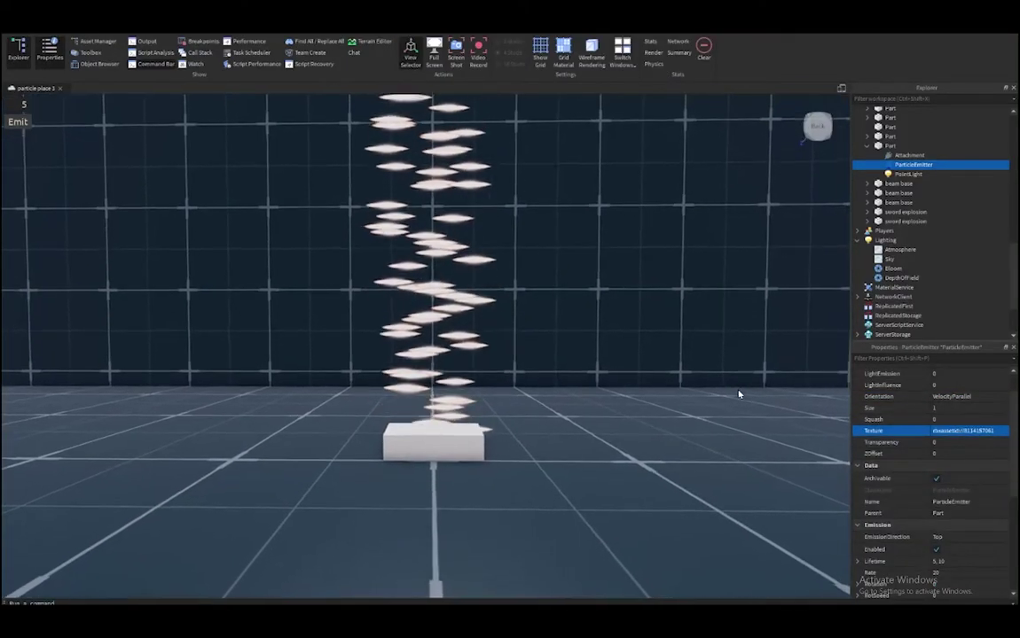
{"action": "key", "text": "s"}
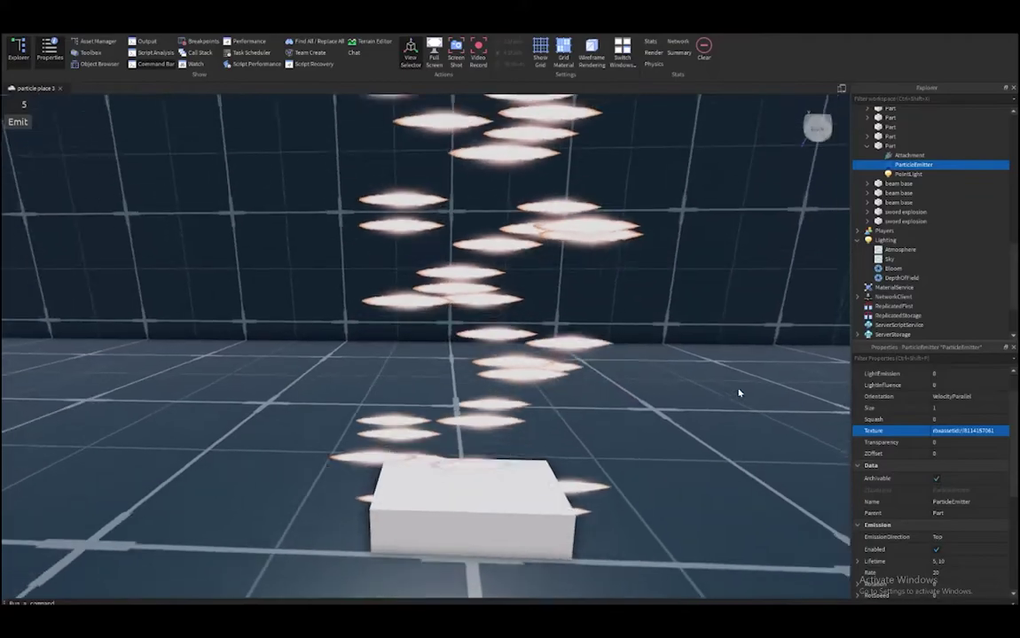
{"action": "scroll", "coordinate": [931, 417], "scroll_direction": "up", "scroll_amount": 1}
{"action": "left_click", "coordinate": [957, 430]}
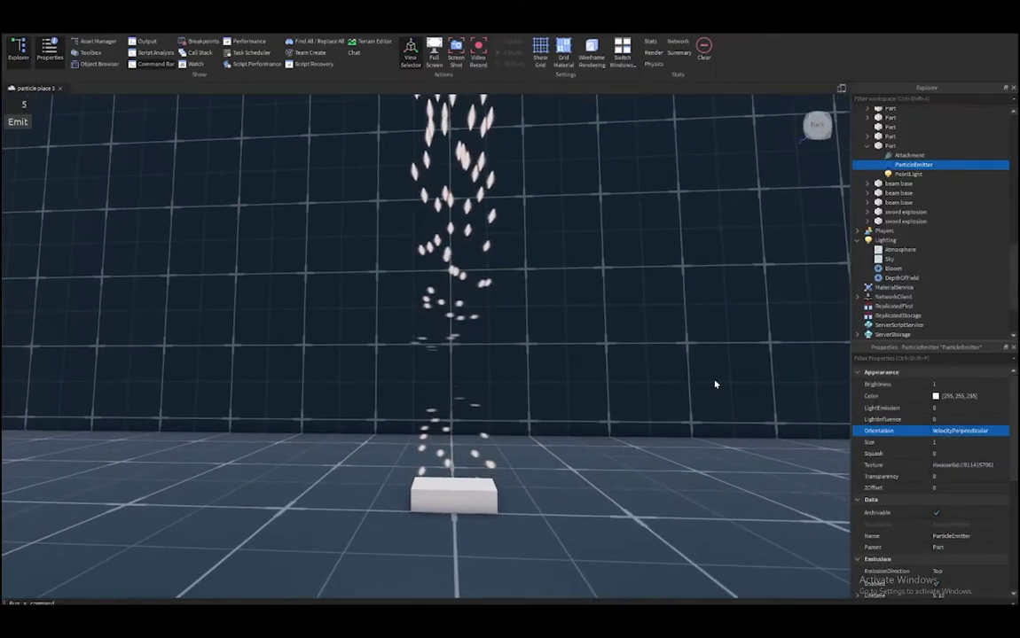
{"action": "right_click_drag", "start_coordinate": [715, 385], "coordinate": [714, 384]}
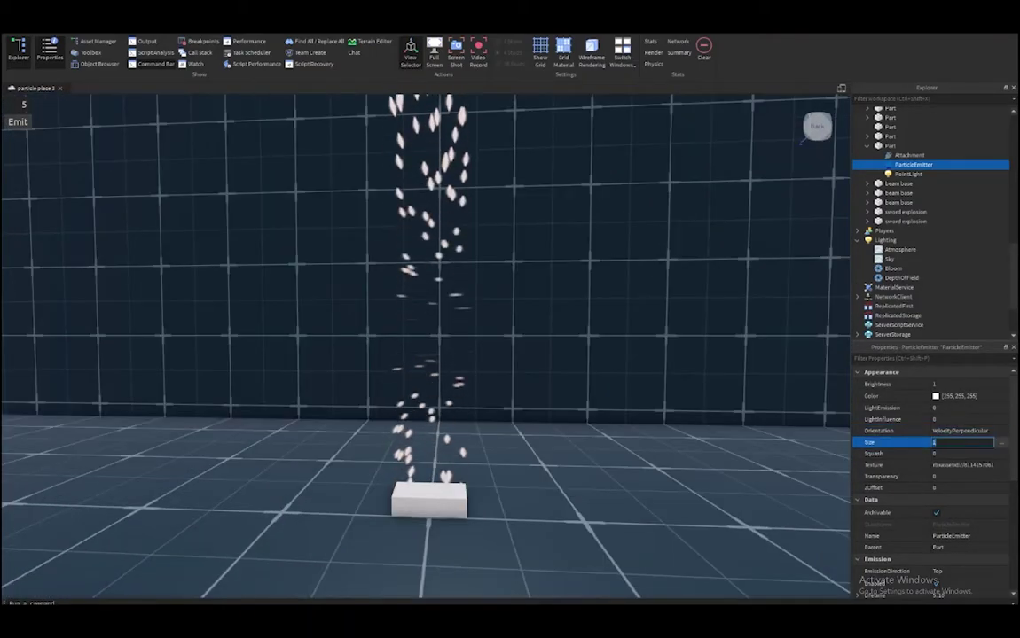
{"action": "left_click", "coordinate": [965, 442]}
{"action": "type", "text": "2"}
Step: Close the Squash curve editor, then set Size to 1 and Squash to 5
{"action": "left_click", "coordinate": [967, 446]}
{"action": "type", "text": "10"}
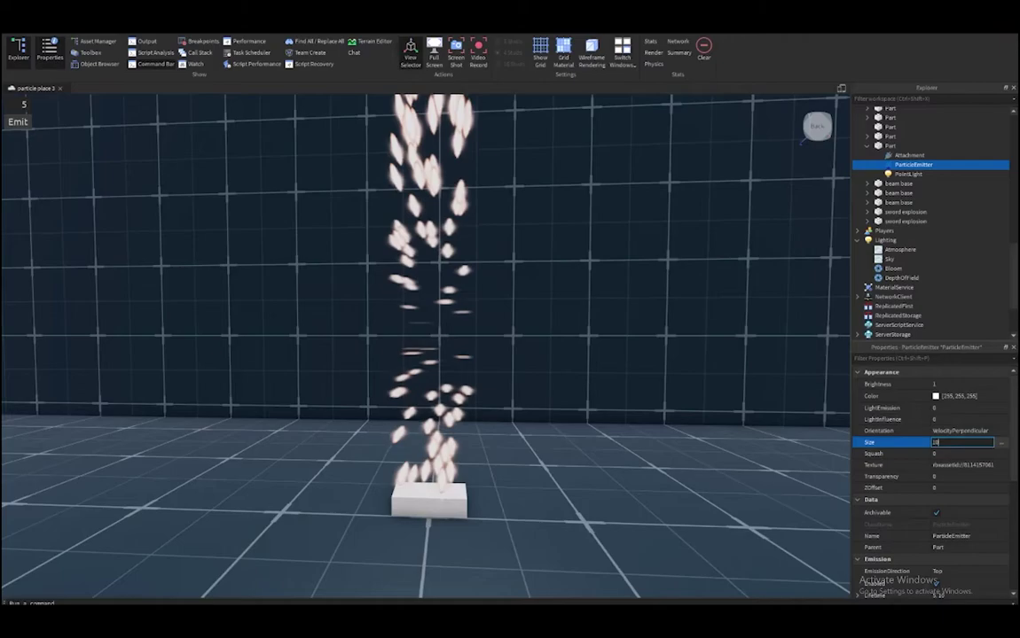
{"action": "left_click", "coordinate": [1000, 442]}
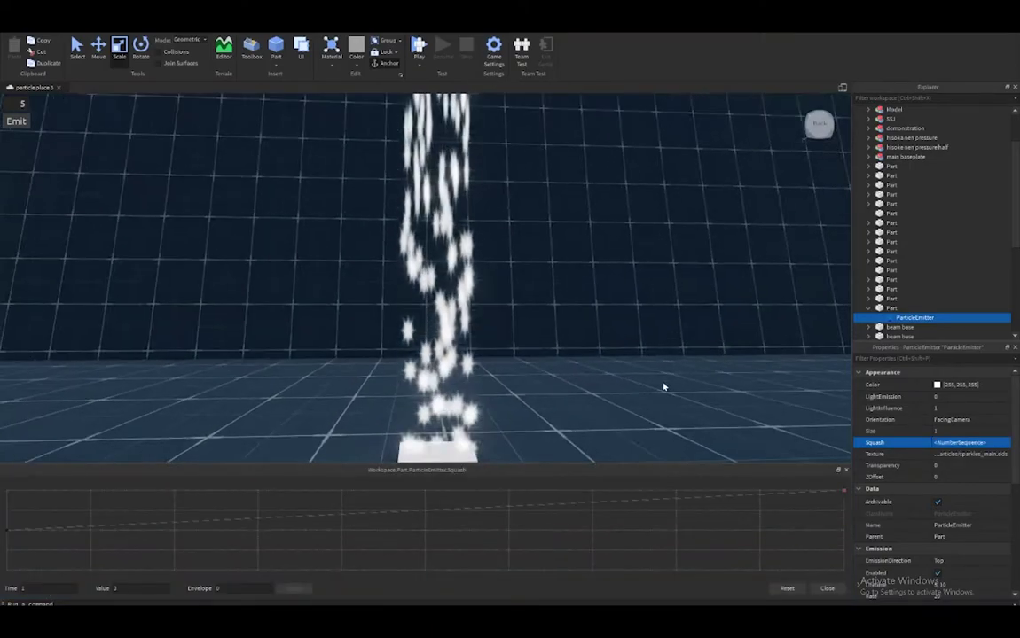
{"action": "left_click", "coordinate": [956, 432]}
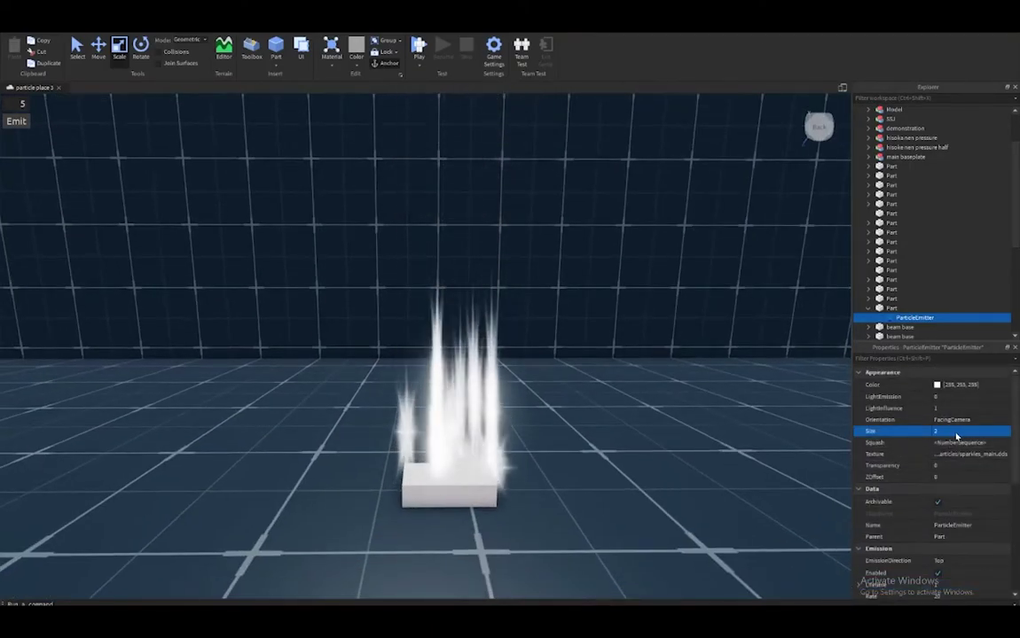
{"action": "type", "text": "1"}
{"action": "key", "text": "Return"}
{"action": "left_click", "coordinate": [956, 442]}
{"action": "type", "text": "5"}
{"action": "key", "text": "Return"}
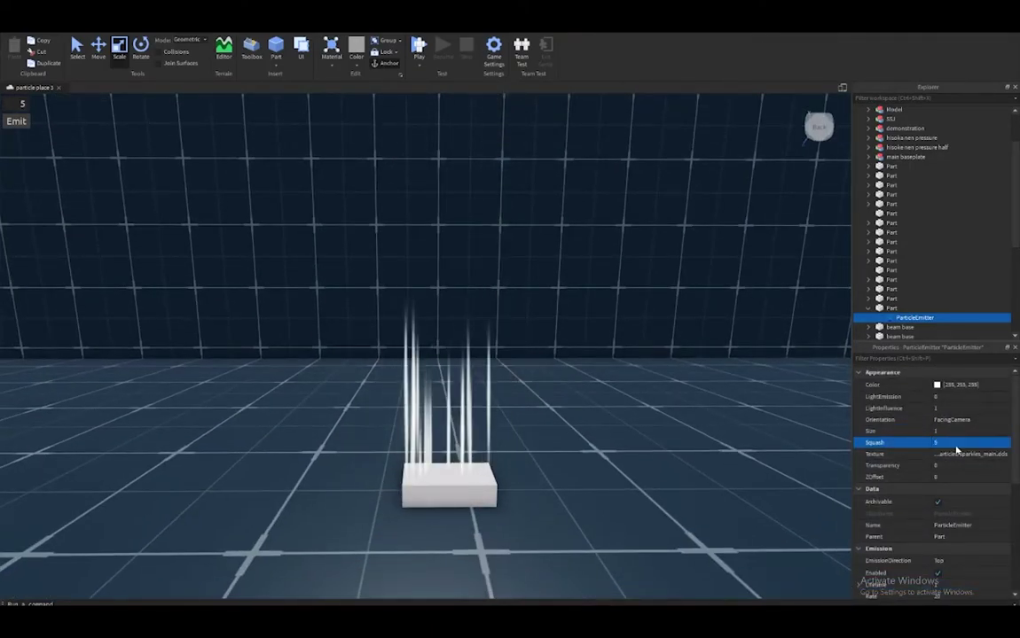
Step: Cycle the Texture through slash and smoke, ending on a bright glow texture
{"action": "left_click", "coordinate": [966, 454]}
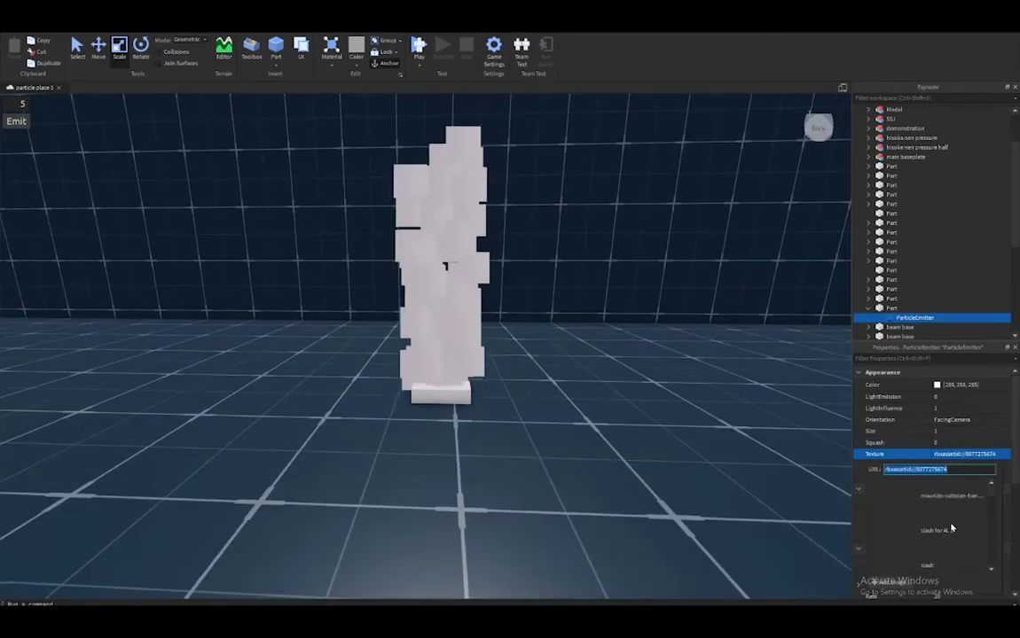
{"action": "left_click", "coordinate": [947, 537]}
{"action": "left_click", "coordinate": [961, 454]}
{"action": "left_click", "coordinate": [957, 538]}
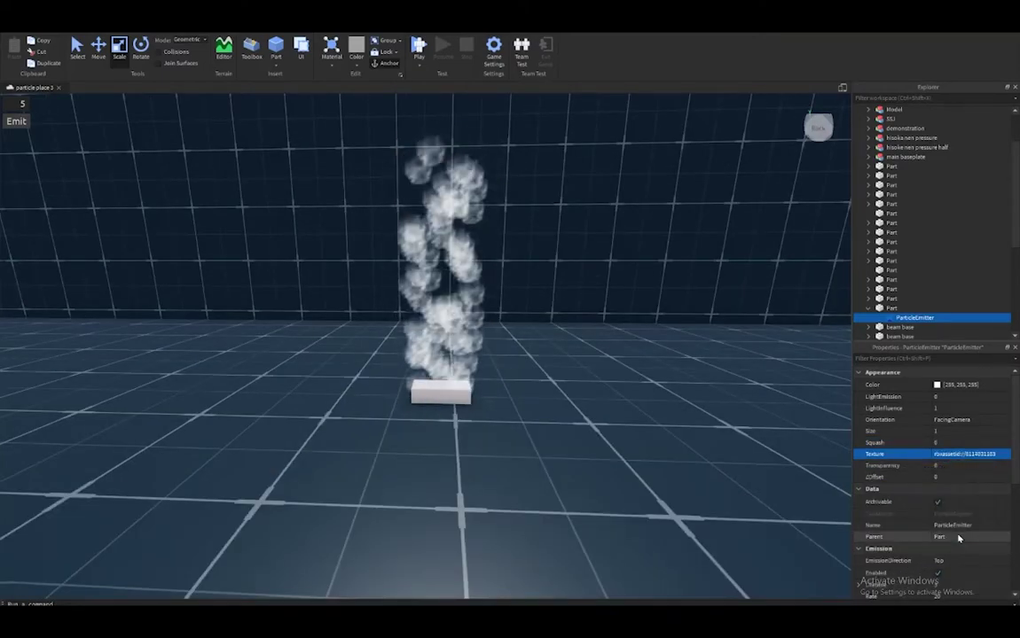
{"action": "left_click", "coordinate": [961, 454]}
{"action": "left_click", "coordinate": [960, 530]}
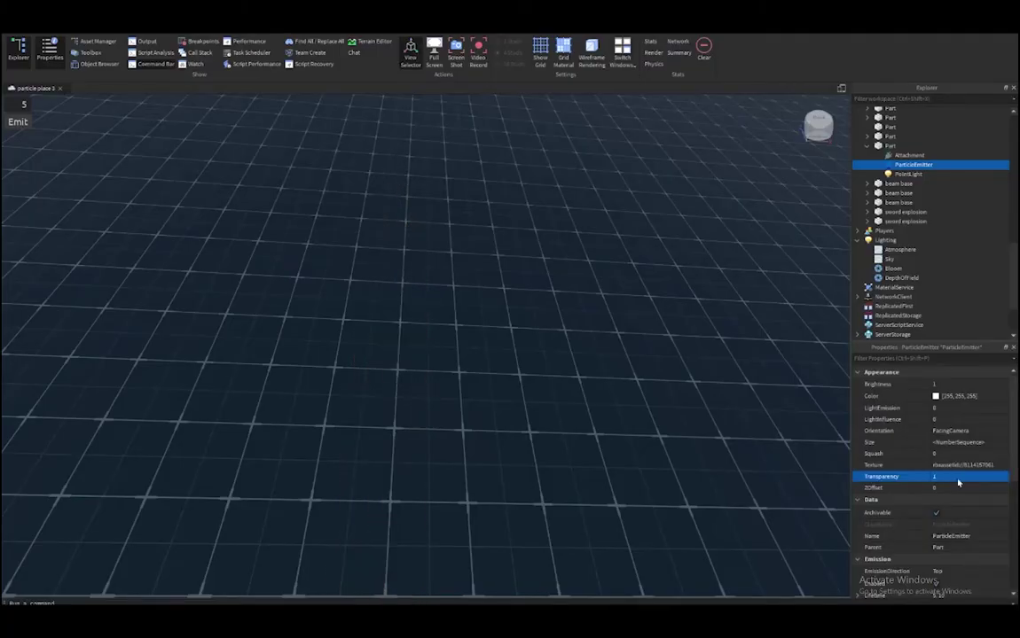
Step: Set Transparency to 0 and inspect its over-lifetime curve and the particle offset
{"action": "type", "text": "0"}
{"action": "key", "text": "Return"}
{"action": "right_click_drag", "start_coordinate": [765, 413], "coordinate": [690, 424]}
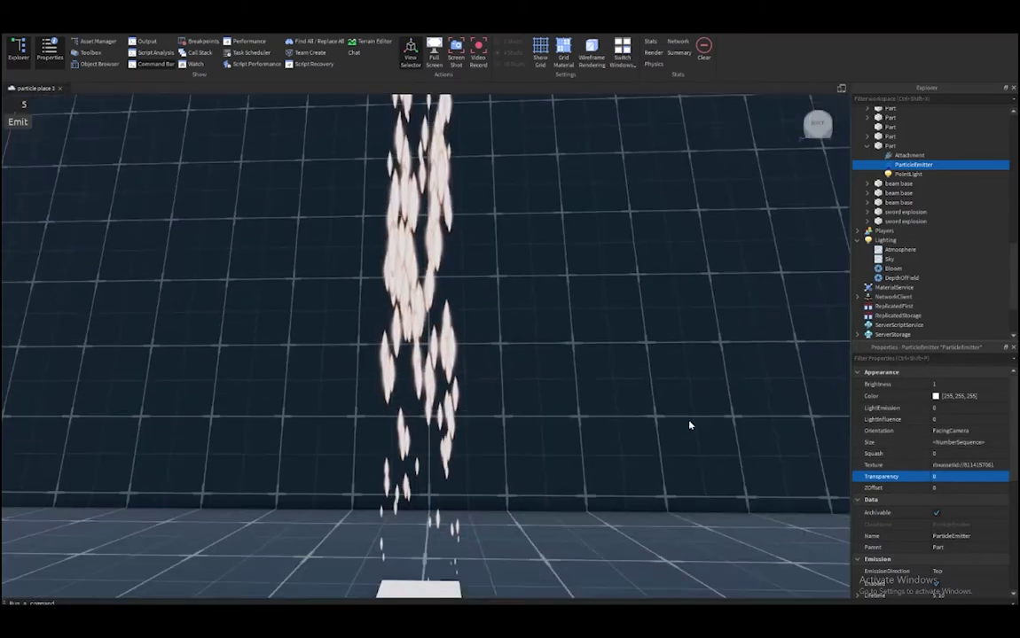
{"action": "left_click", "coordinate": [960, 477]}
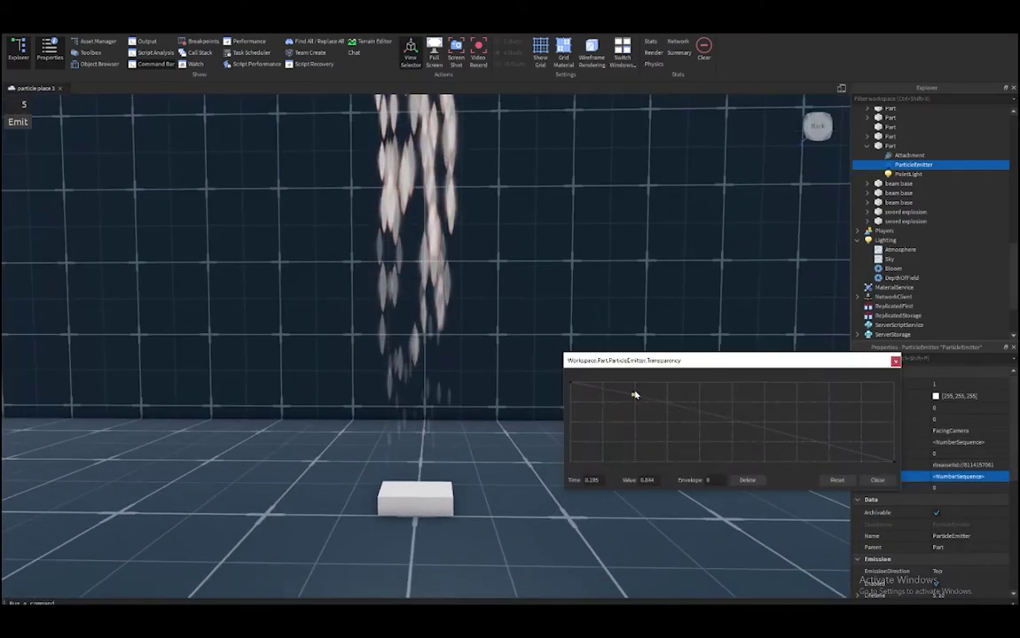
{"action": "right_click_drag", "start_coordinate": [685, 248], "coordinate": [685, 253]}
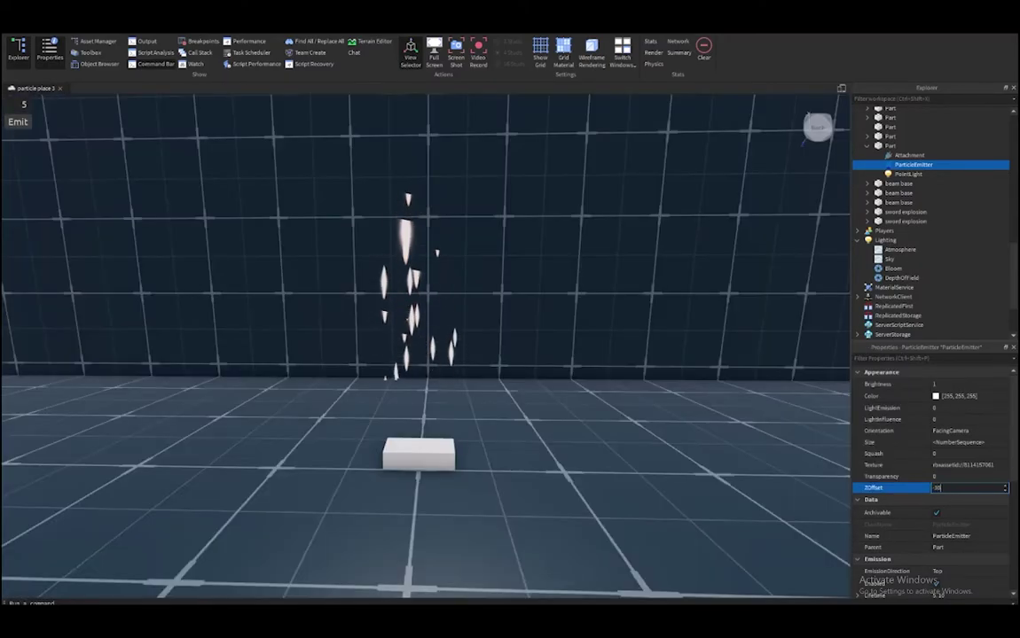
{"action": "right_click_drag", "start_coordinate": [693, 434], "coordinate": [667, 411]}
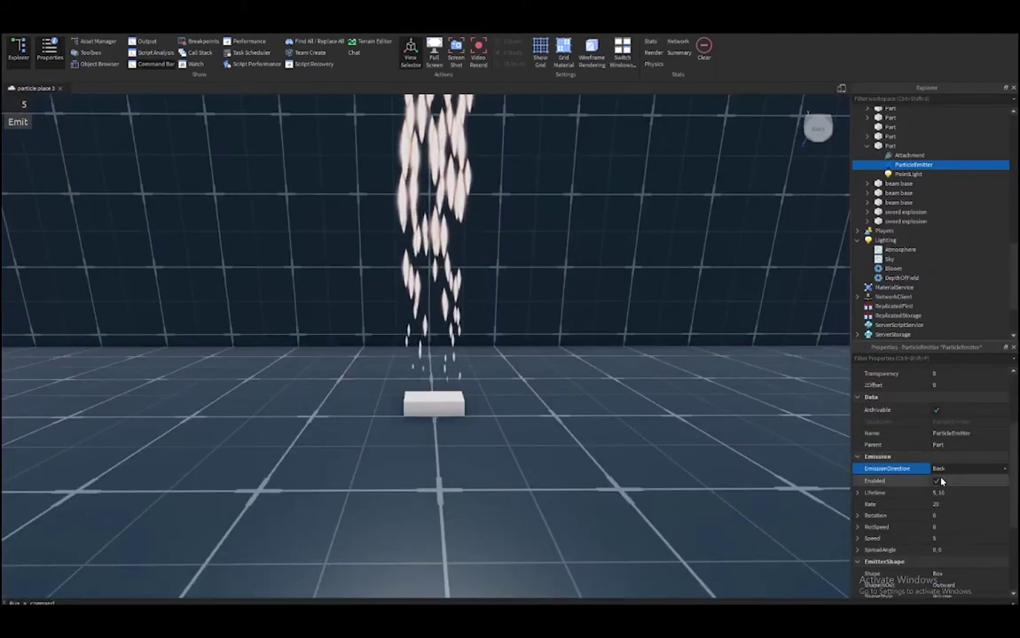
Step: Cycle EmissionDirection through Front, Left and Top, then disable the emitter
{"action": "left_click", "coordinate": [940, 493]}
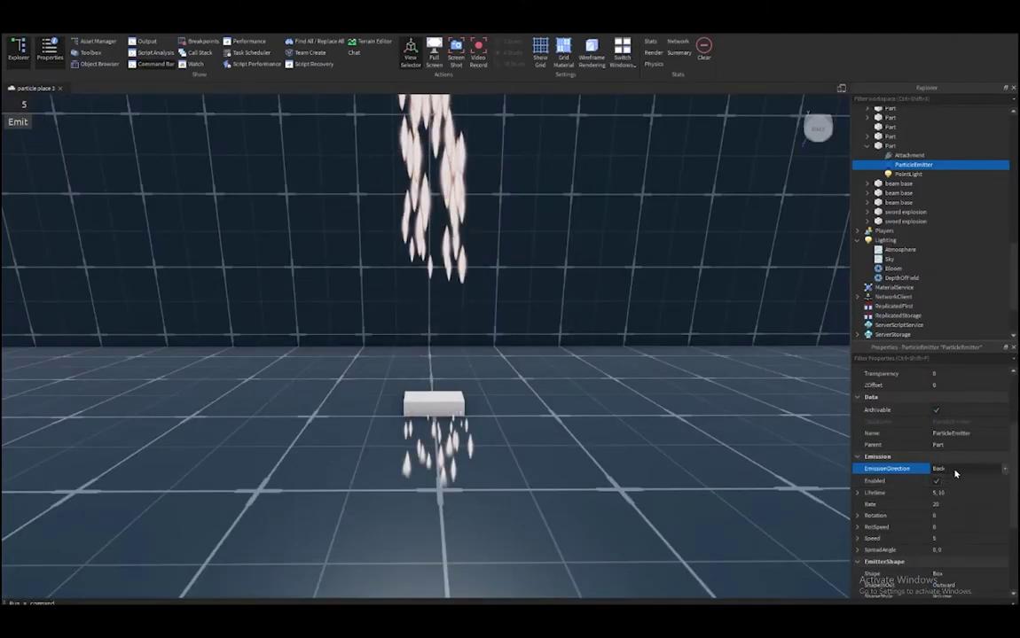
{"action": "left_click", "coordinate": [954, 470]}
{"action": "left_click", "coordinate": [942, 499]}
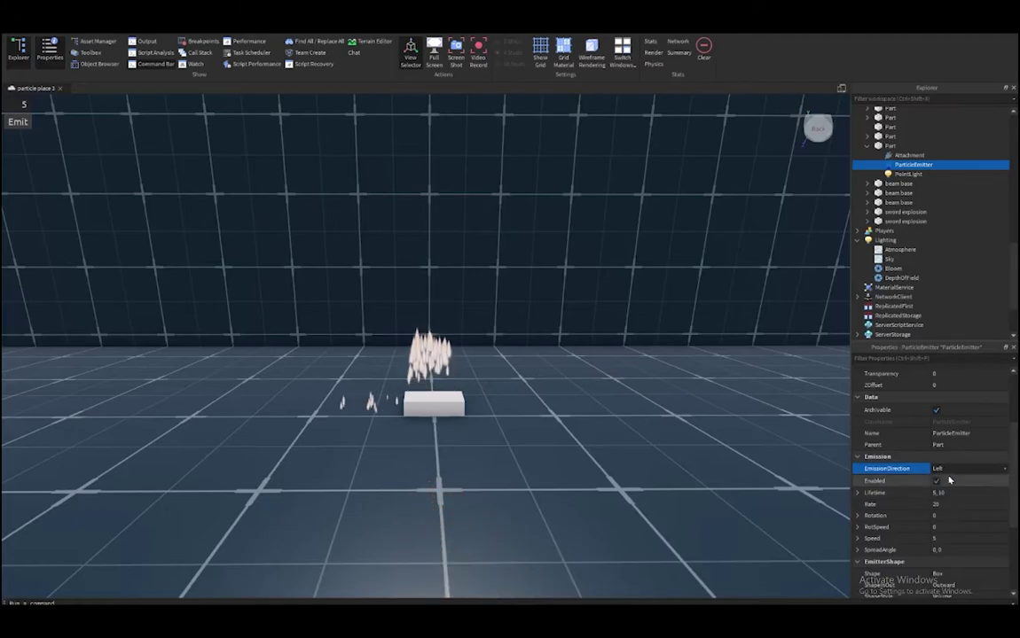
{"action": "left_click", "coordinate": [940, 468]}
{"action": "left_click", "coordinate": [938, 515]}
{"action": "left_click", "coordinate": [937, 481]}
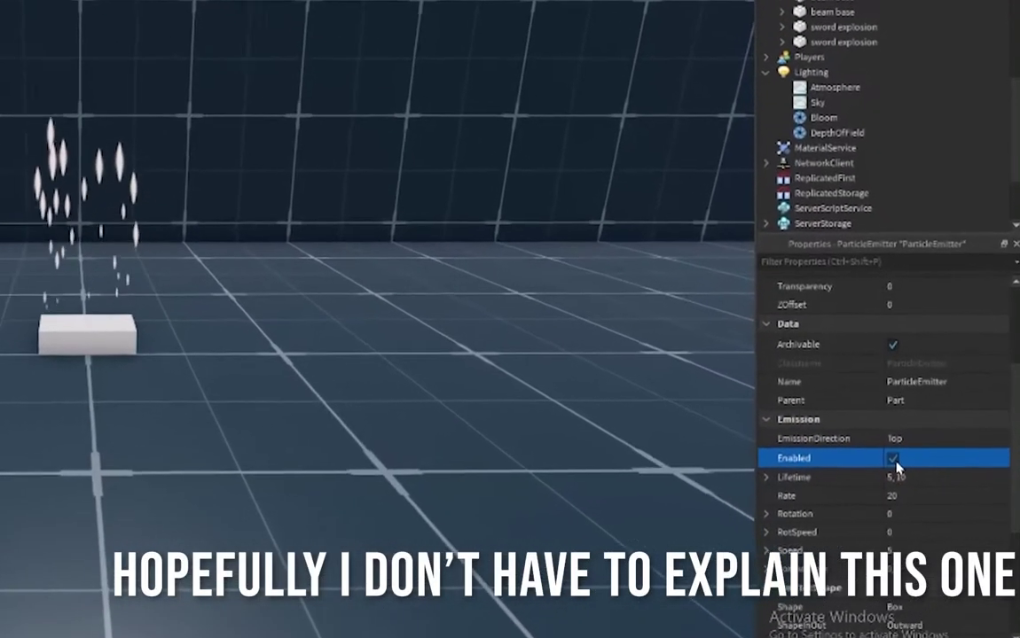
Step: Re-enable the emitter and set particle Lifetime to 2
{"action": "left_click", "coordinate": [805, 413]}
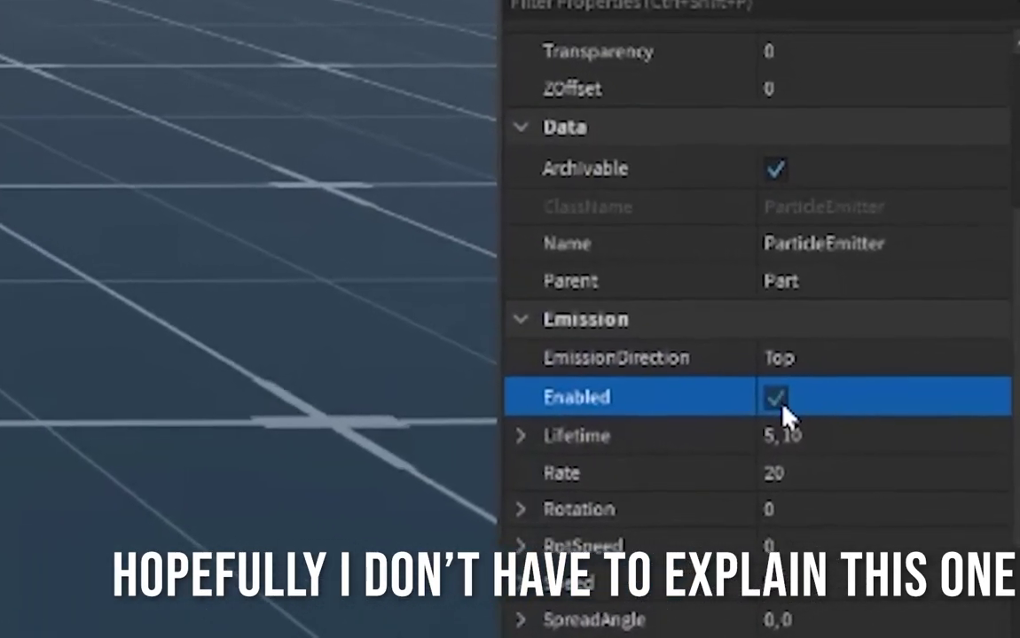
{"action": "left_click", "coordinate": [817, 445]}
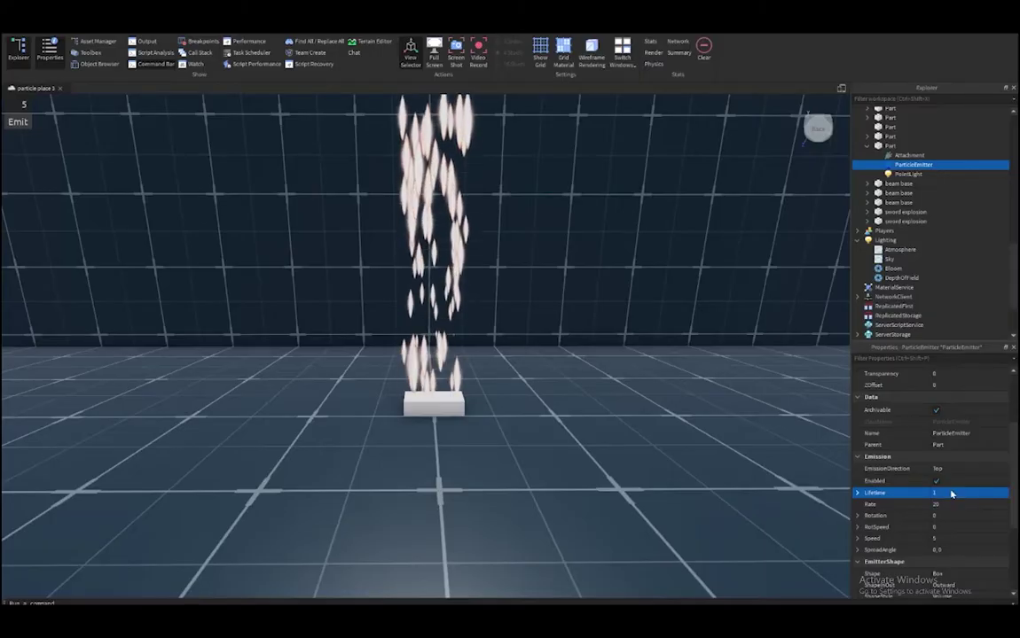
{"action": "type", "text": ".4"}
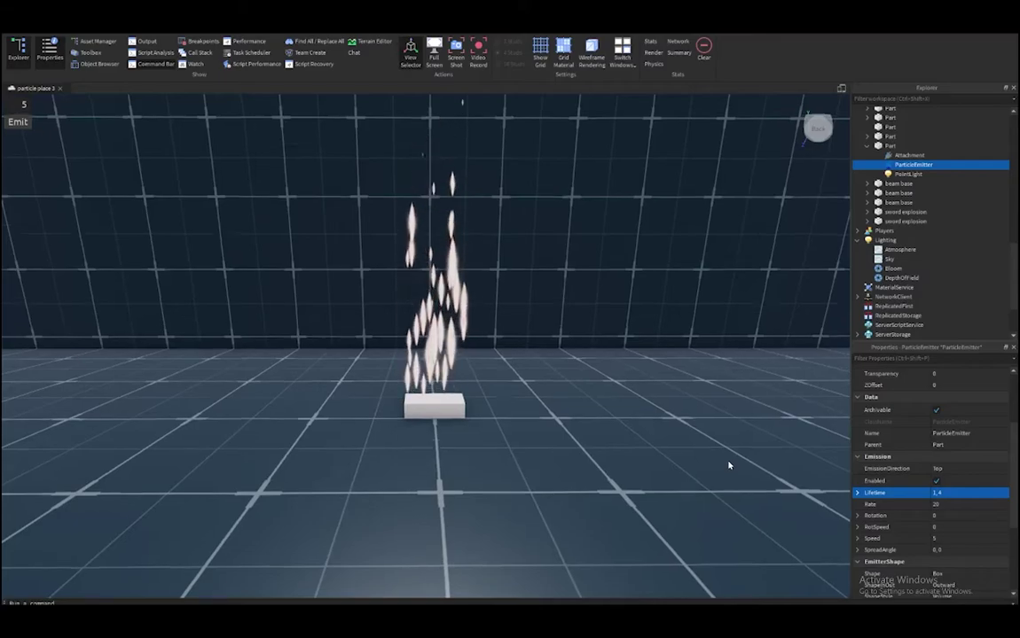
{"action": "right_click_drag", "start_coordinate": [729, 469], "coordinate": [473, 333]}
{"action": "right_click_drag", "start_coordinate": [731, 412], "coordinate": [726, 439]}
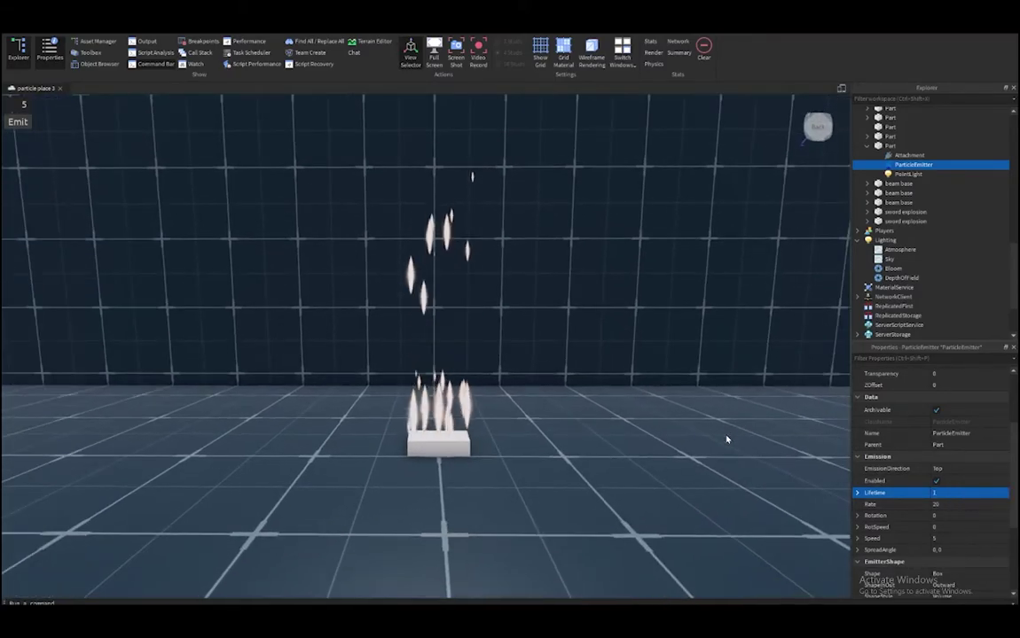
{"action": "scroll", "coordinate": [792, 478], "scroll_direction": "up", "scroll_amount": 3}
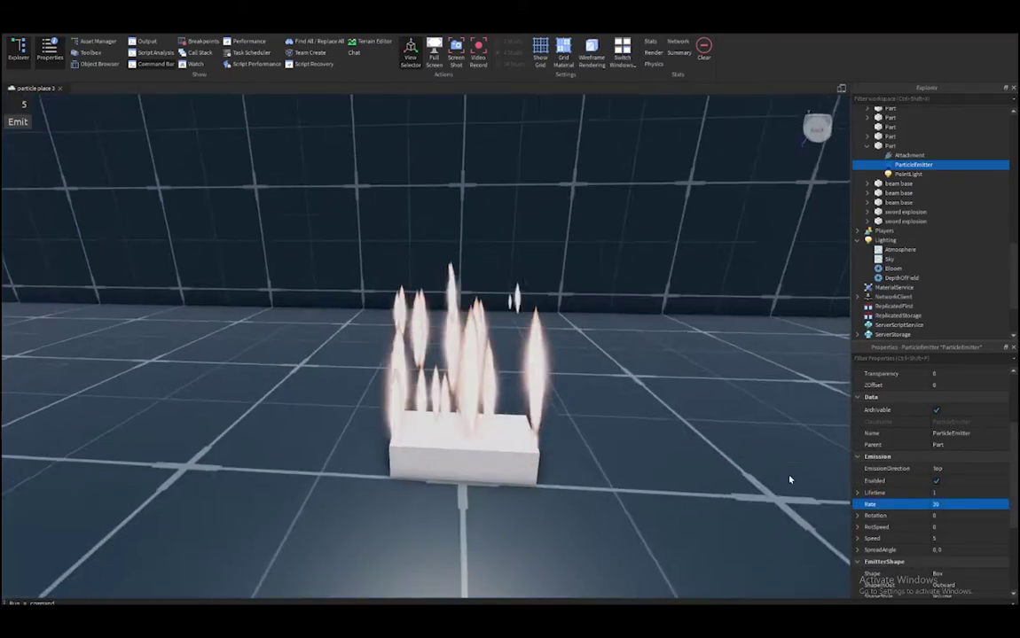
{"action": "type", "text": "2"}
{"action": "key", "text": "Return"}
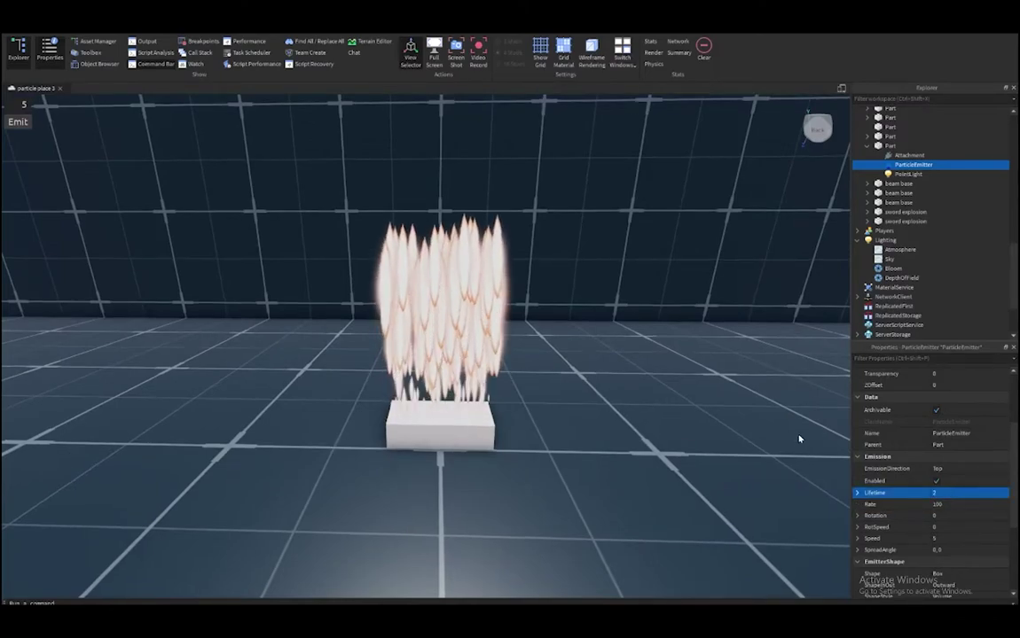
Step: Try a much higher emission Rate, then set Rate to 10
{"action": "right_click_drag", "start_coordinate": [799, 438], "coordinate": [965, 505]}
{"action": "type", "text": "10"}
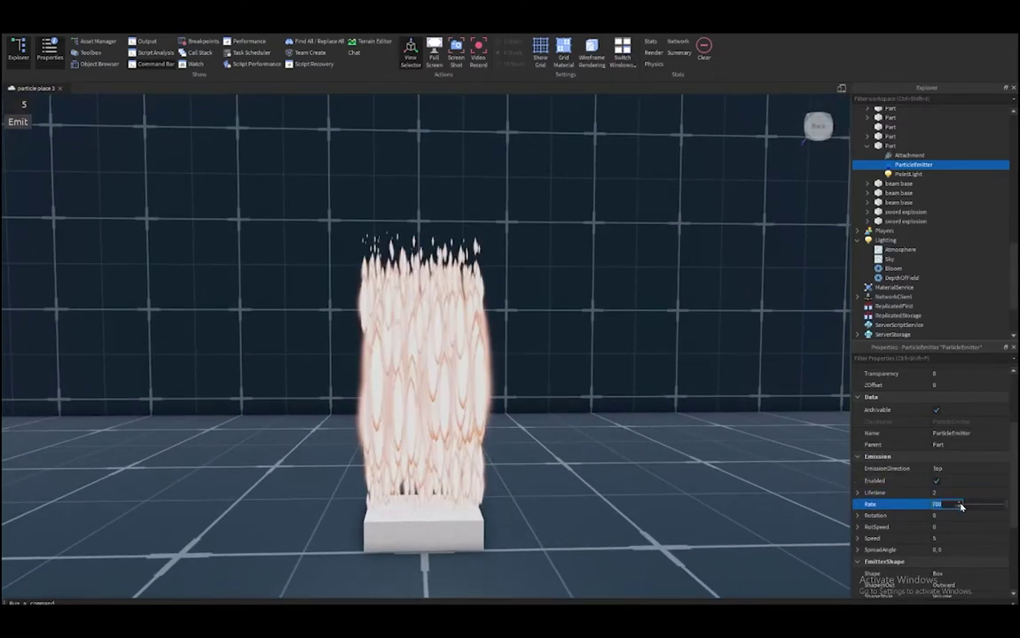
{"action": "left_click", "coordinate": [953, 516]}
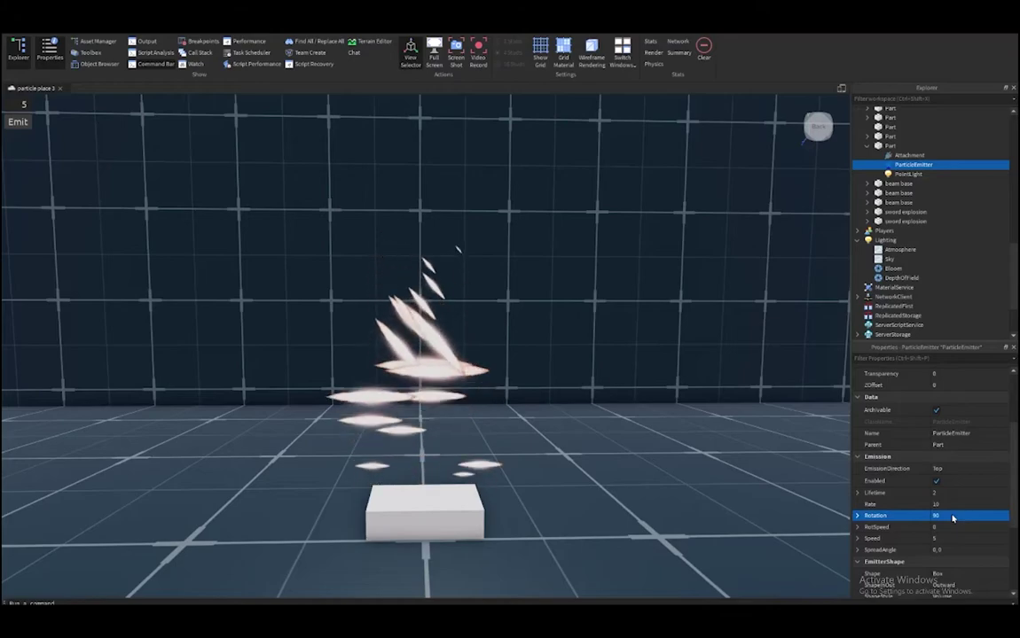
Step: Stop the particles spinning with a RotSpeed of 0
{"action": "left_click", "coordinate": [952, 517]}
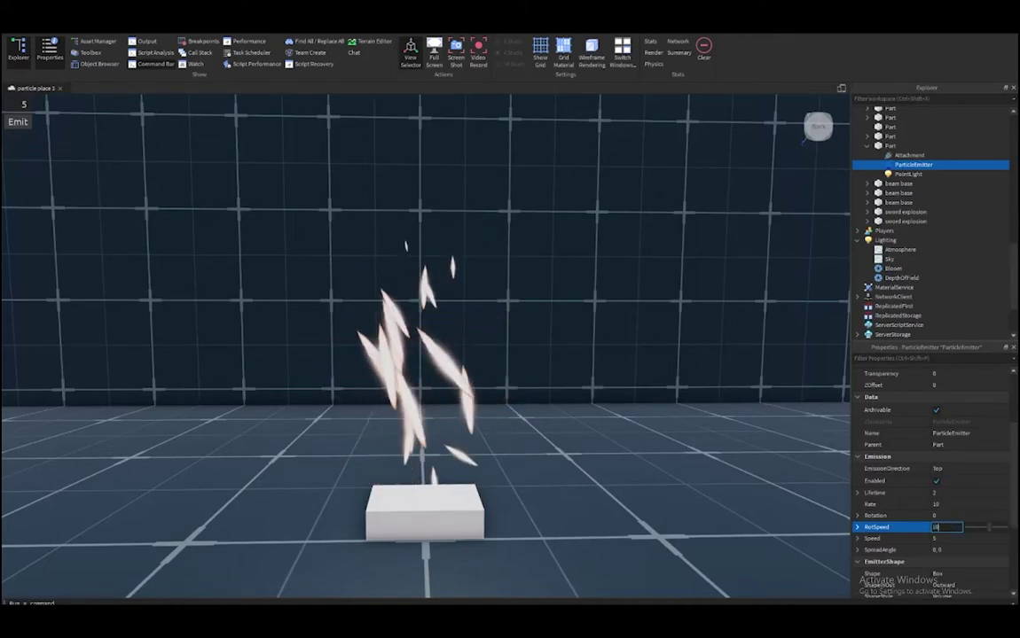
{"action": "type", "text": "0"}
{"action": "key", "text": "Tab"}
{"action": "type", "text": "20"}
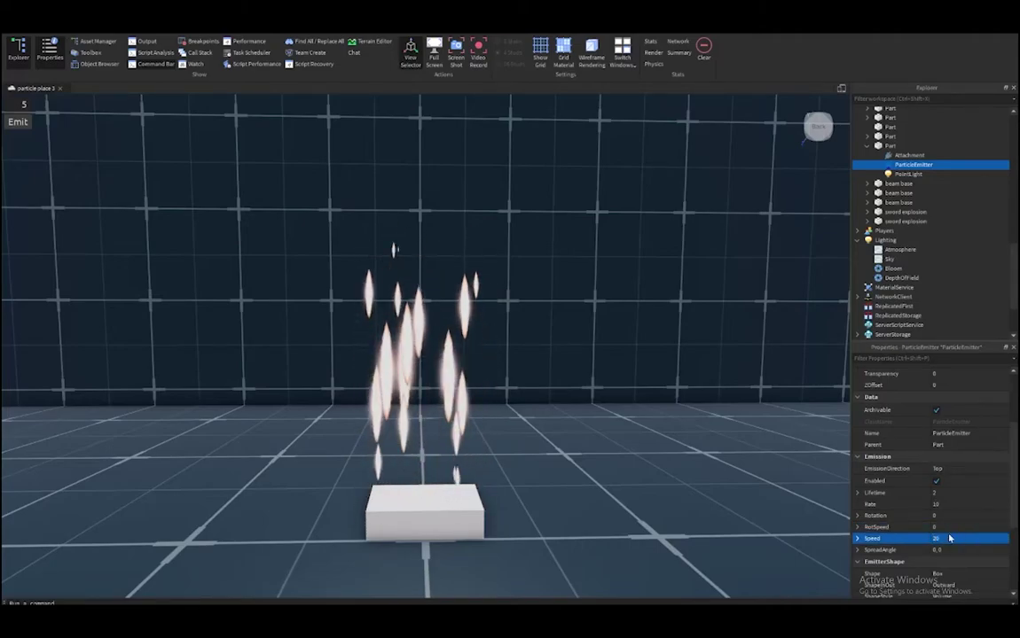
Step: Set particle Speed to 3, then raise it to 6
{"action": "scroll", "coordinate": [683, 468], "scroll_direction": "down", "scroll_amount": 5}
{"action": "type", "text": "3"}
{"action": "key", "text": "Return"}
{"action": "scroll", "coordinate": [749, 446], "scroll_direction": "up", "scroll_amount": 5}
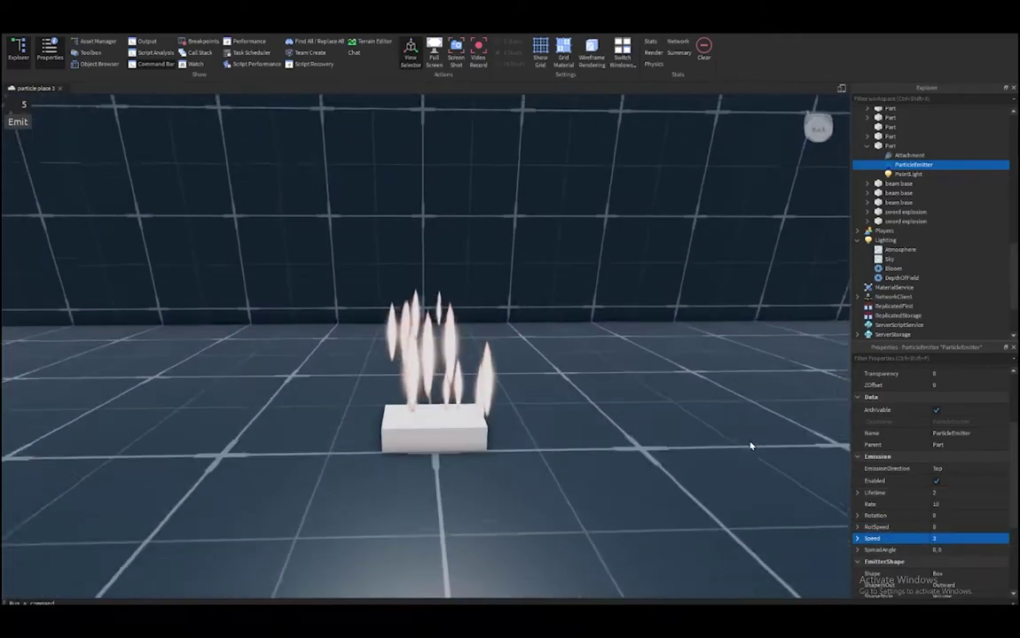
{"action": "scroll", "coordinate": [750, 446], "scroll_direction": "down", "scroll_amount": 3}
{"action": "left_click", "coordinate": [975, 538]}
{"action": "type", "text": "6"}
{"action": "key", "text": "Return"}
Step: Set SpreadAngle to 30, Rate to 100, then widen SpreadAngle to 180
{"action": "type", "text": "30"}
{"action": "key", "text": "Return"}
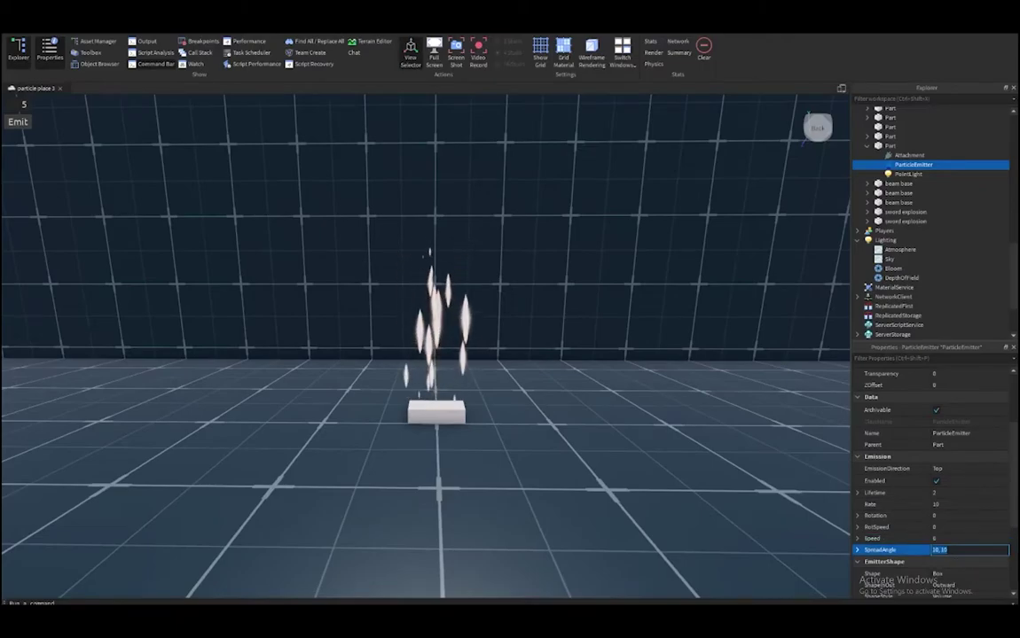
{"action": "left_click", "coordinate": [944, 504]}
{"action": "type", "text": "100"}
{"action": "key", "text": "Return"}
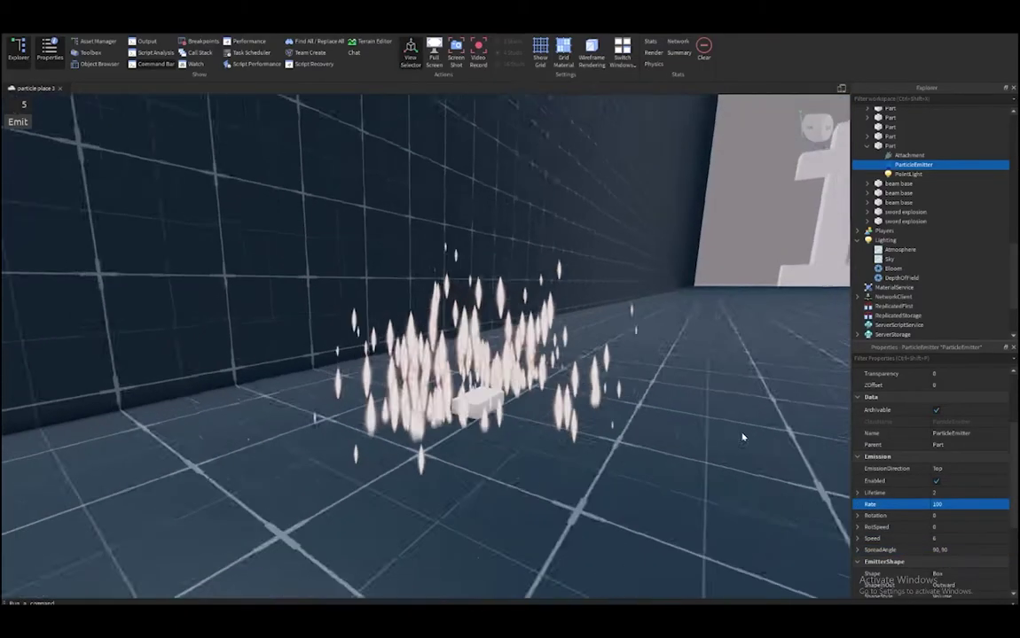
{"action": "left_click", "coordinate": [944, 549]}
{"action": "type", "text": "180"}
{"action": "key", "text": "Return"}
Step: Raise the Part upward and select its ParticleEmitter in Explorer to show its properties
{"action": "left_click", "coordinate": [430, 412]}
{"action": "left_click_drag", "start_coordinate": [426, 301], "coordinate": [426, 120]}
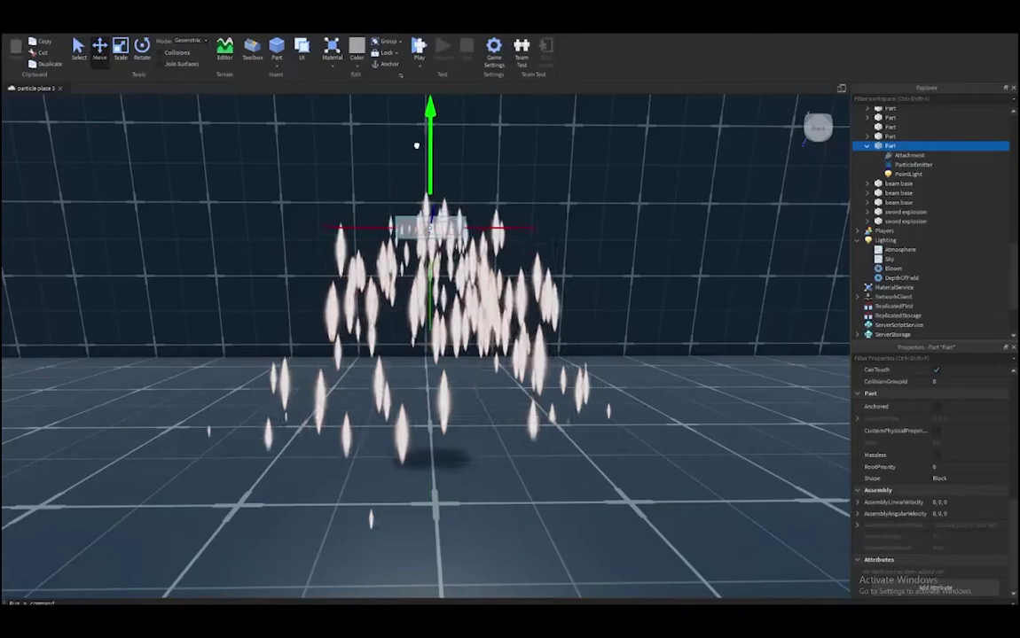
{"action": "right_click_drag", "start_coordinate": [443, 355], "coordinate": [548, 233]}
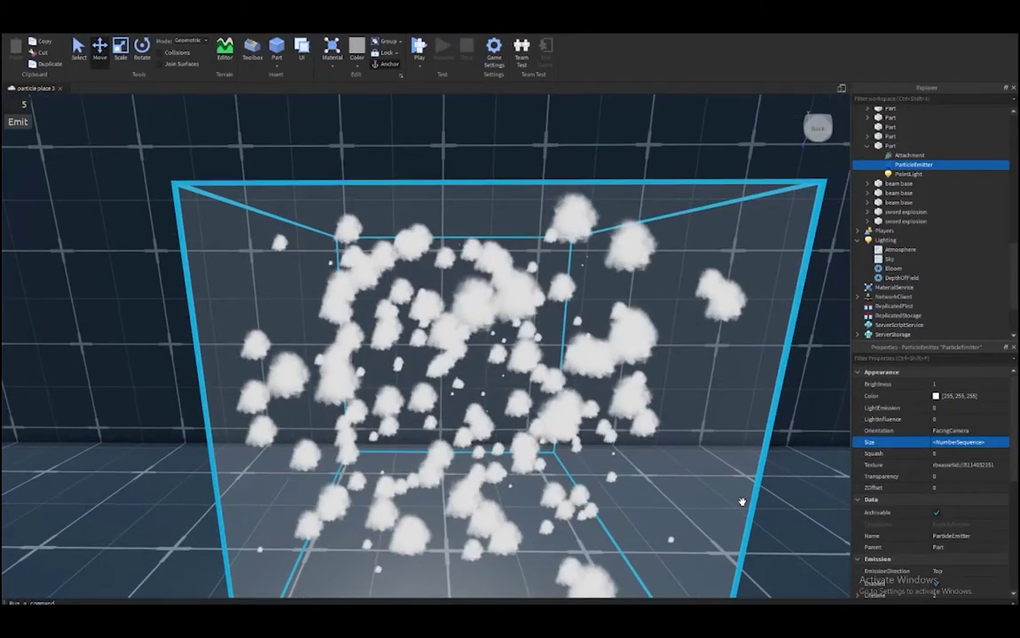
{"action": "scroll", "coordinate": [741, 502], "scroll_direction": "down", "scroll_amount": 5}
{"action": "right_click_drag", "start_coordinate": [749, 504], "coordinate": [758, 504]}
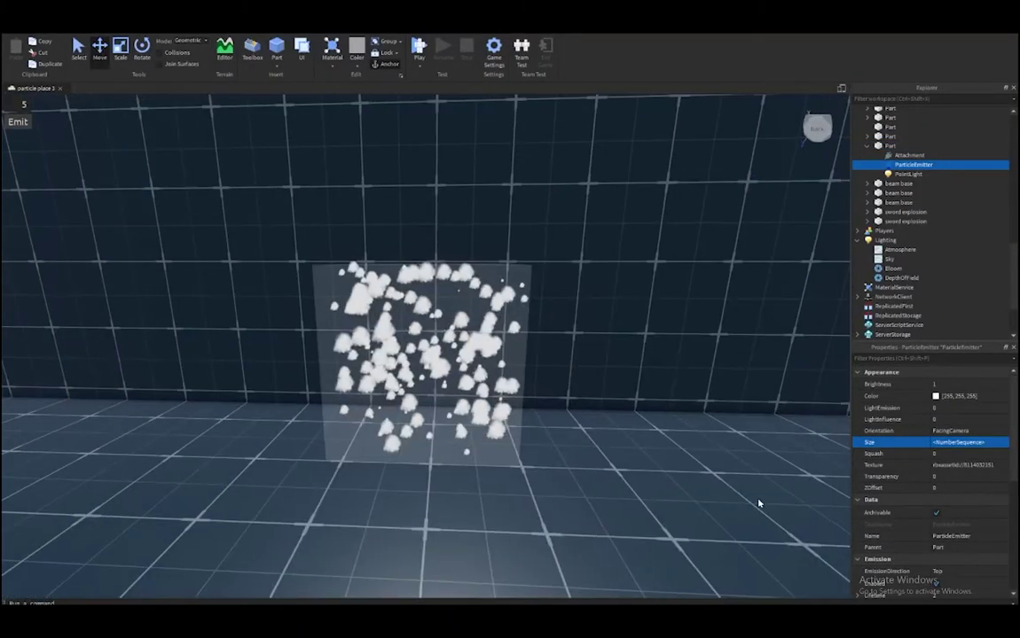
{"action": "scroll", "coordinate": [970, 463], "scroll_direction": "down", "scroll_amount": 5}
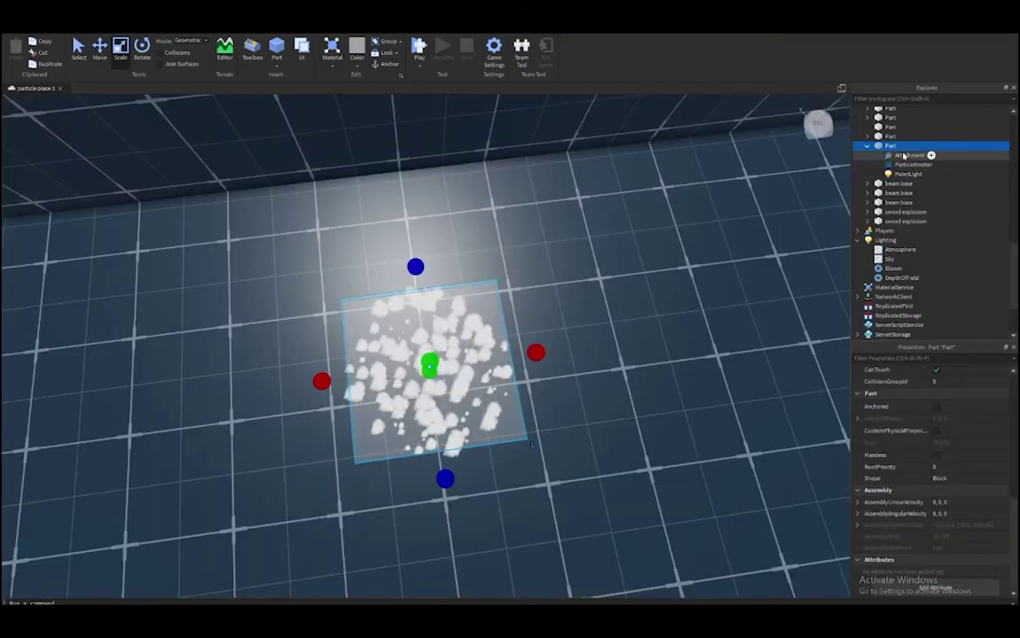
{"action": "left_click", "coordinate": [911, 165]}
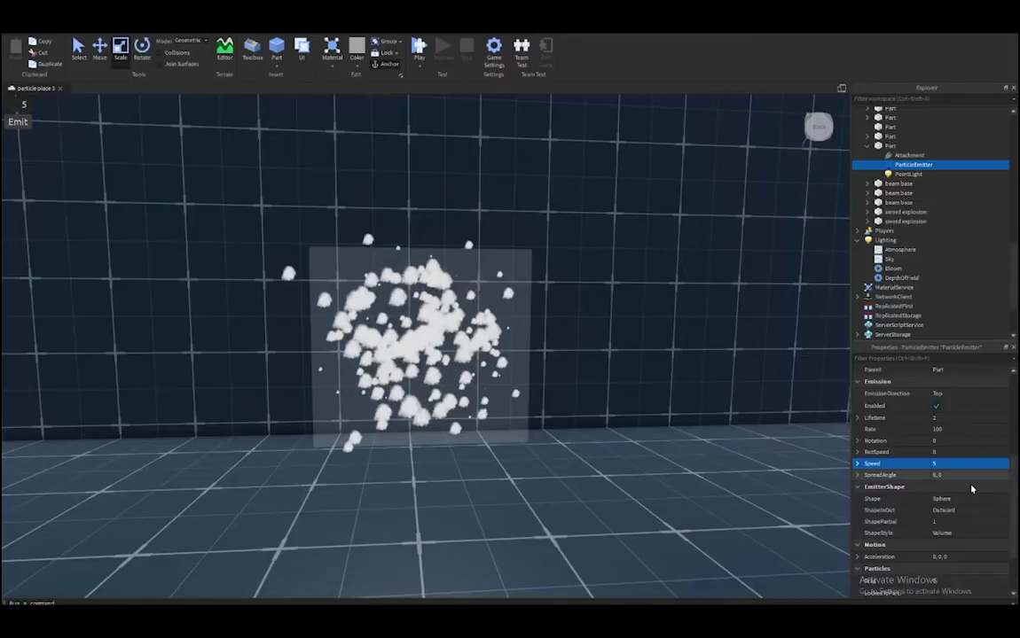
Step: Set ShapeInOut to Inward, set Lifetime to 2, then choose Inward again
{"action": "left_click", "coordinate": [957, 513]}
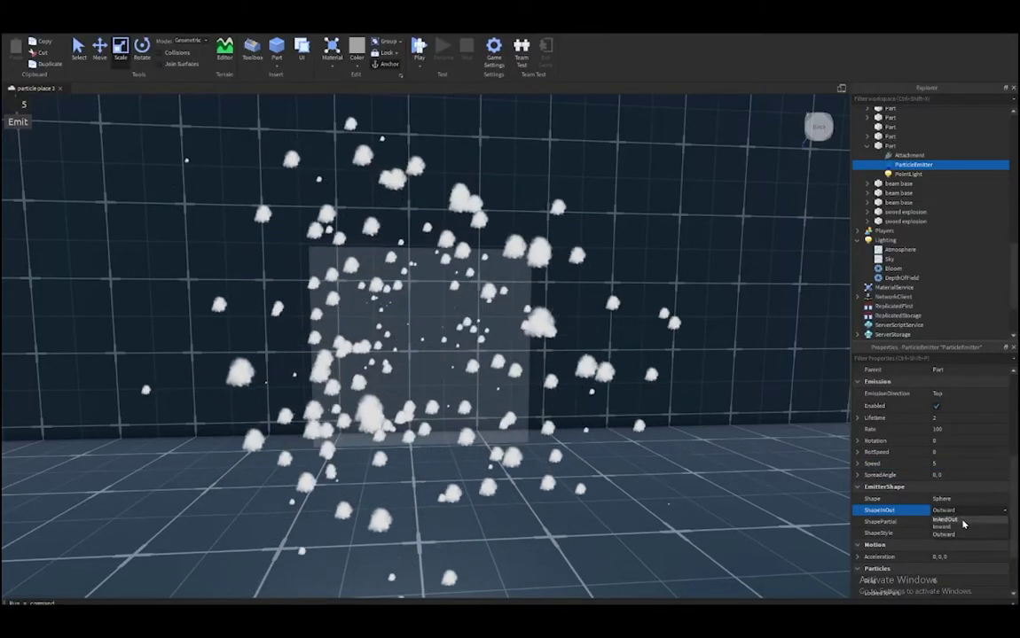
{"action": "left_click", "coordinate": [960, 531]}
{"action": "left_click", "coordinate": [946, 418]}
{"action": "type", "text": "0.5"}
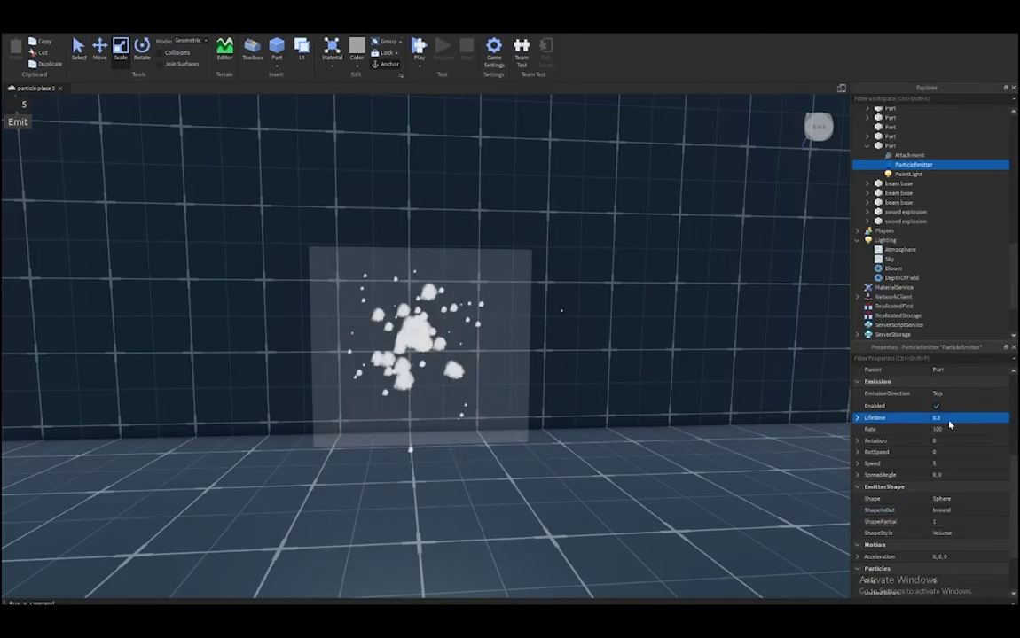
{"action": "type", "text": "2"}
{"action": "left_click", "coordinate": [944, 464]}
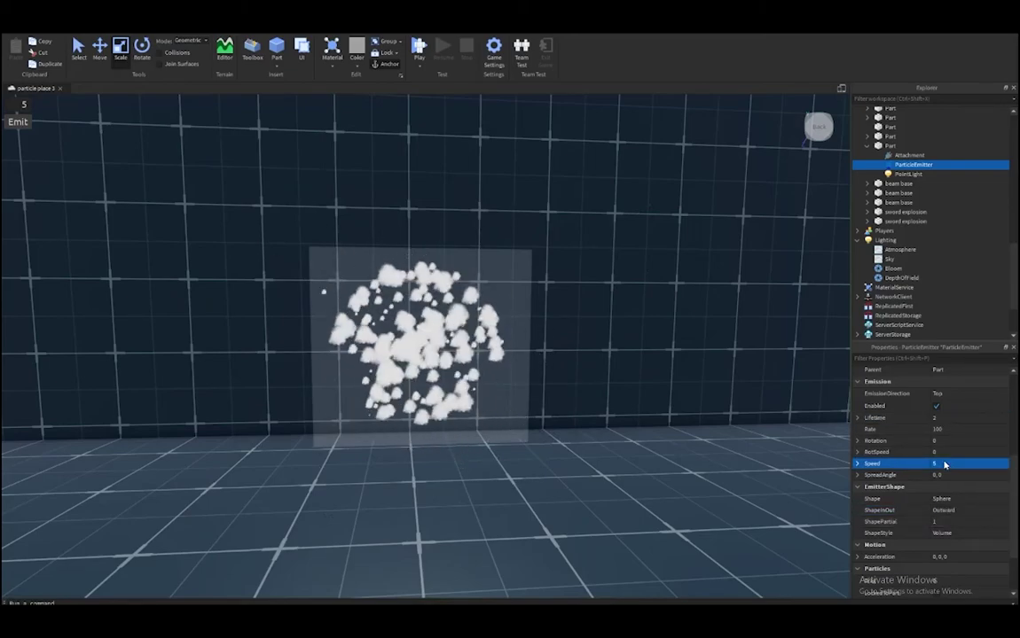
{"action": "left_click", "coordinate": [963, 511]}
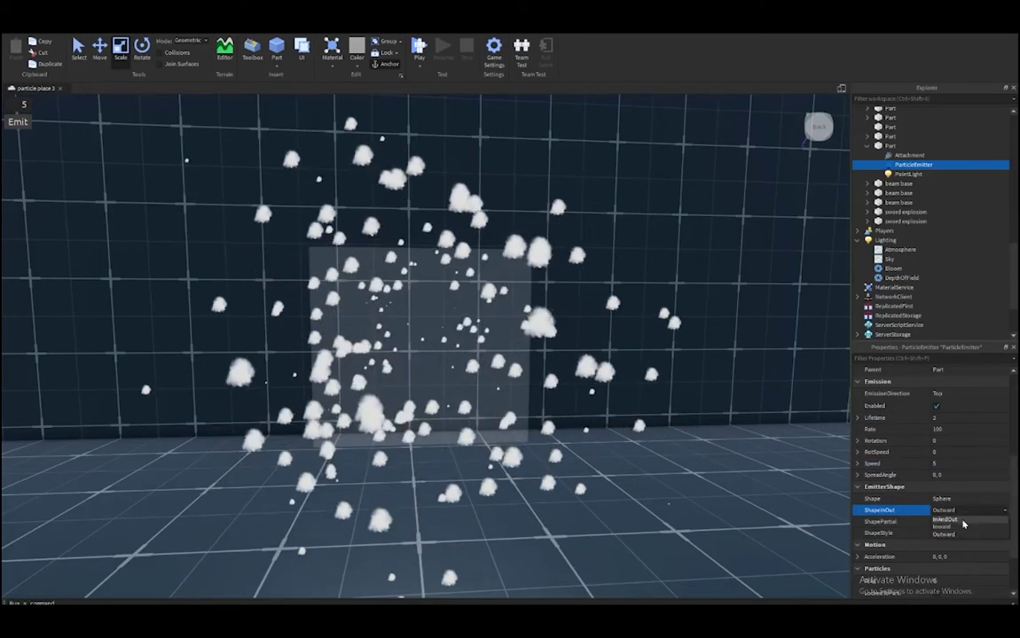
{"action": "left_click", "coordinate": [963, 526]}
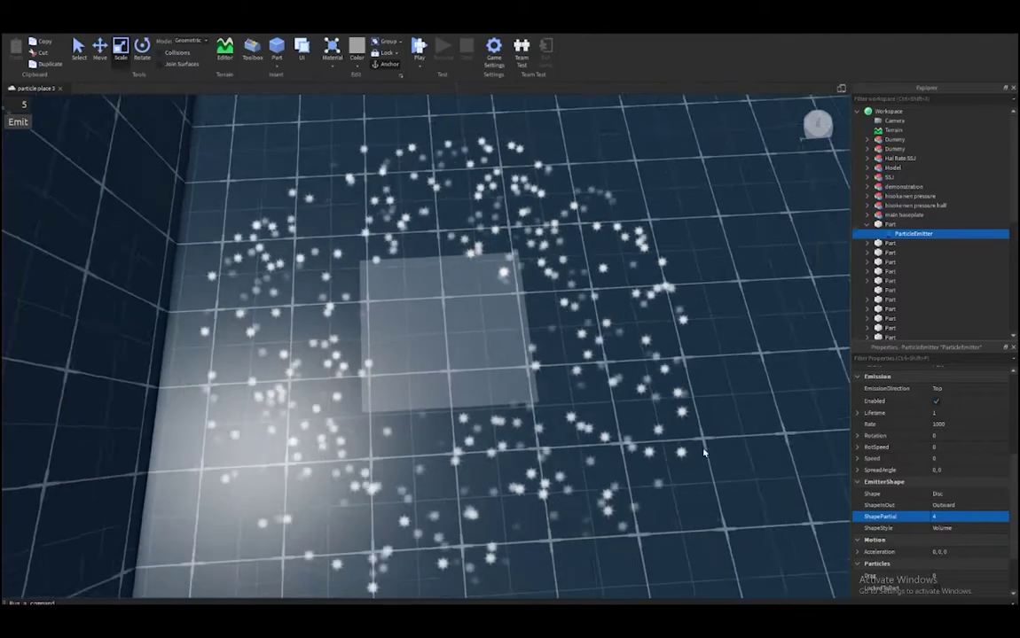
Step: Set the disc emitter's ShapePartial to 0 so sparkles come only from the rim
{"action": "left_click", "coordinate": [967, 516]}
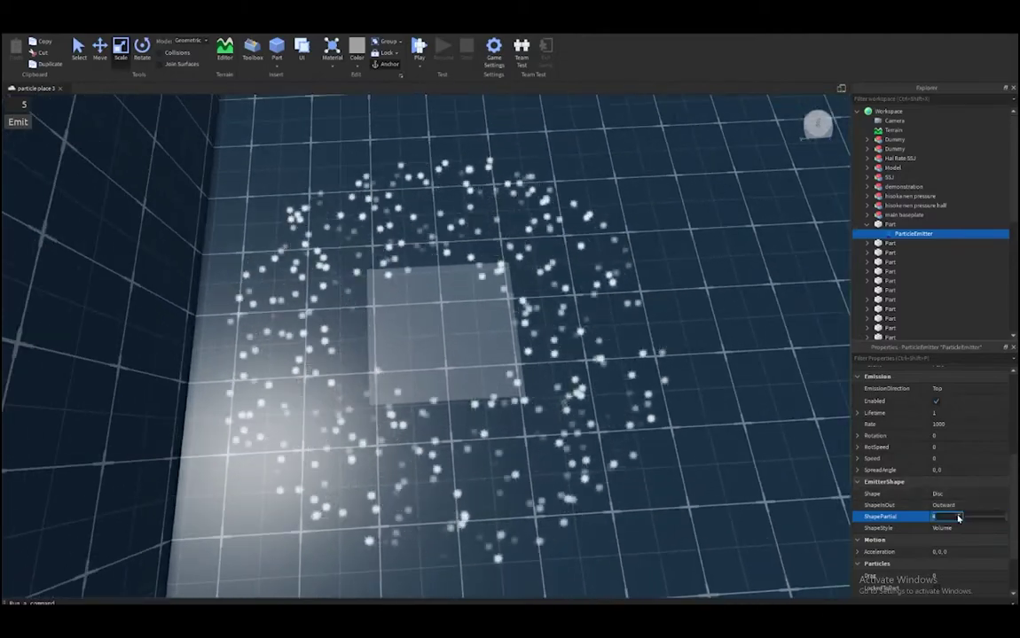
{"action": "type", "text": "0"}
{"action": "key", "text": "Return"}
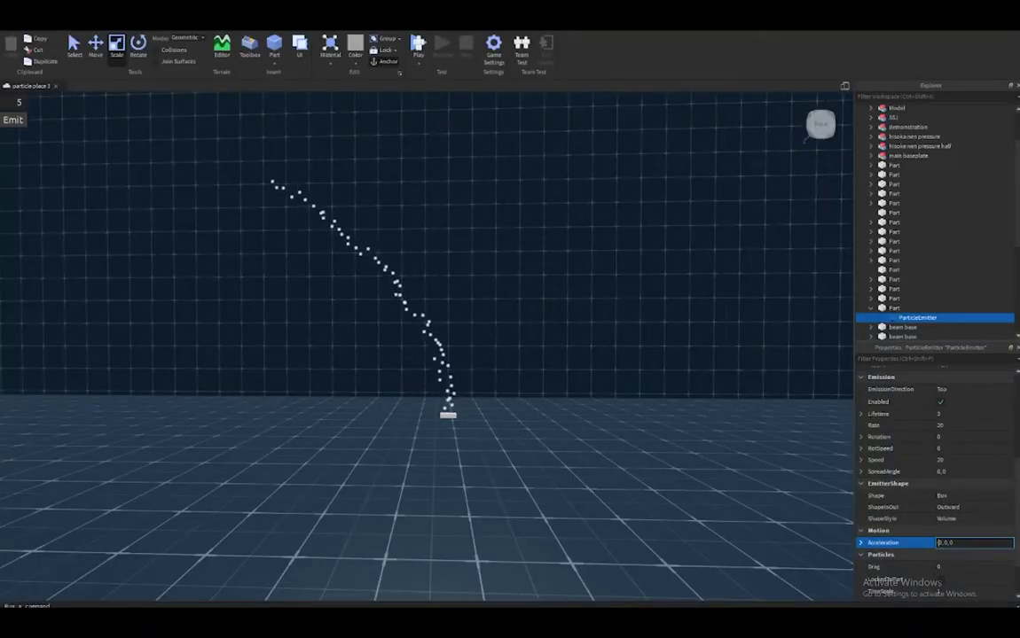
Step: Set the column's Acceleration to 0,-10,0 and the sparkle emitter's Drag to 1
{"action": "type", "text": "0,-10,0"}
{"action": "key", "text": "Return"}
{"action": "scroll", "coordinate": [706, 517], "scroll_direction": "up", "scroll_amount": 2}
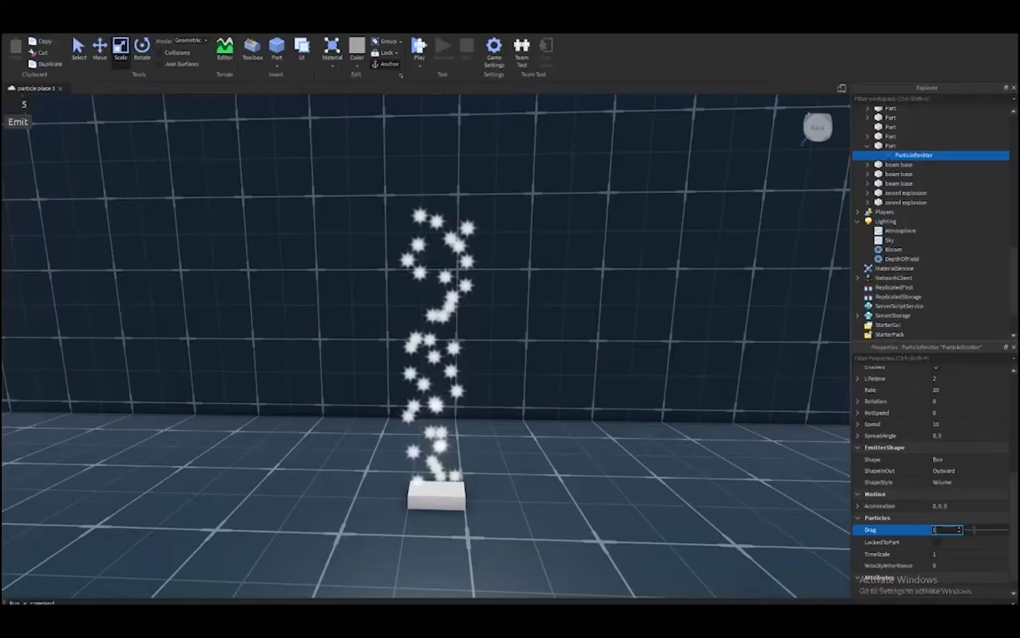
{"action": "type", "text": "1"}
{"action": "key", "text": "Return"}
{"action": "left_click", "coordinate": [948, 531]}
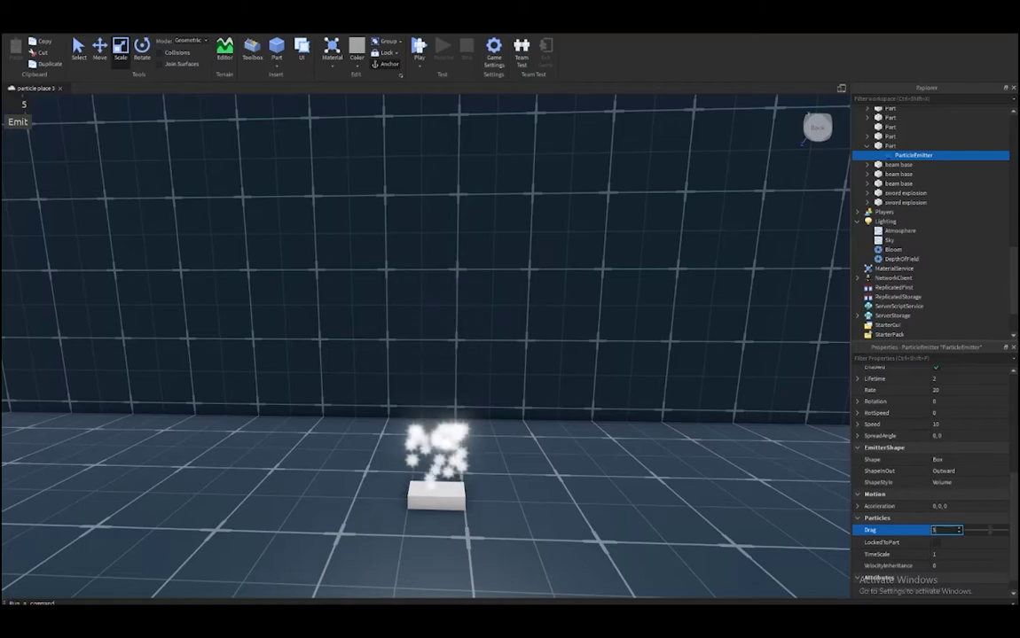
Step: Set the sparkles' Drag to 0, Speed to 100, and TimeScale to 0 to freeze them
{"action": "type", "text": "0"}
{"action": "left_click", "coordinate": [948, 424]}
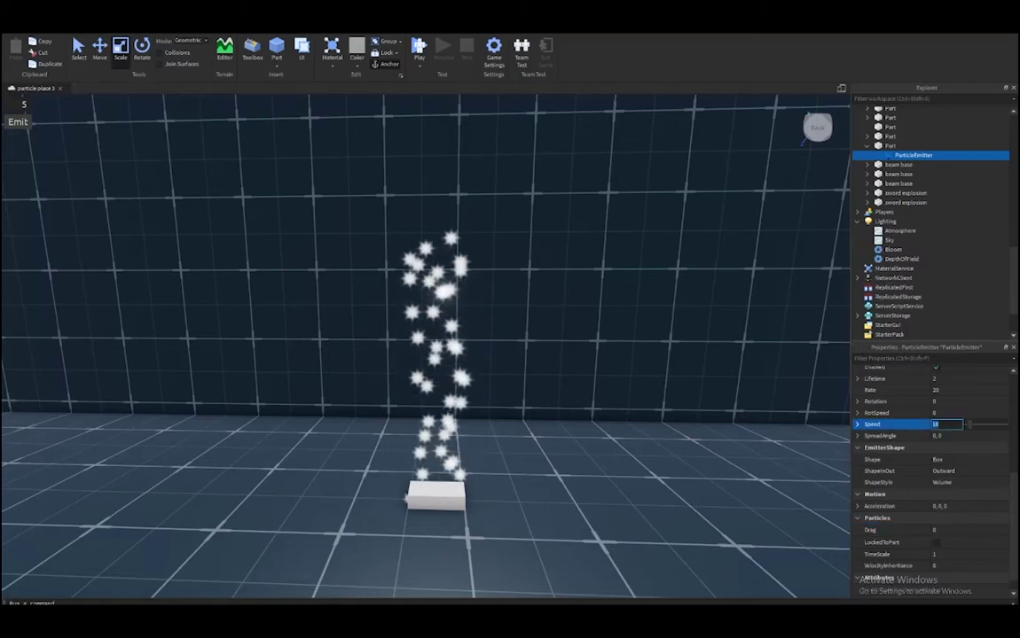
{"action": "type", "text": "100"}
{"action": "key", "text": "Return"}
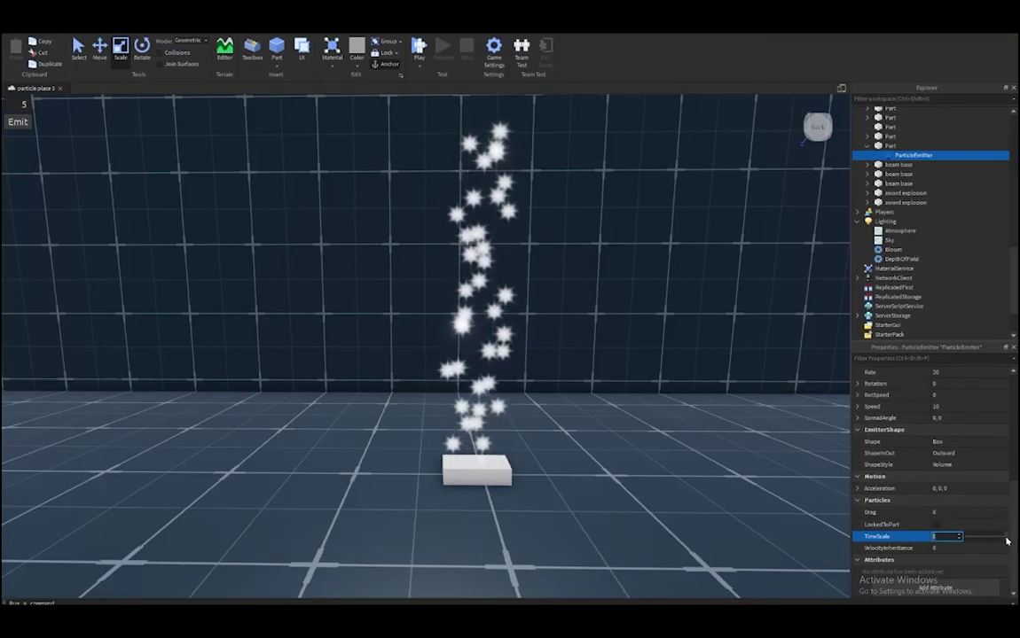
{"action": "left_click", "coordinate": [961, 540]}
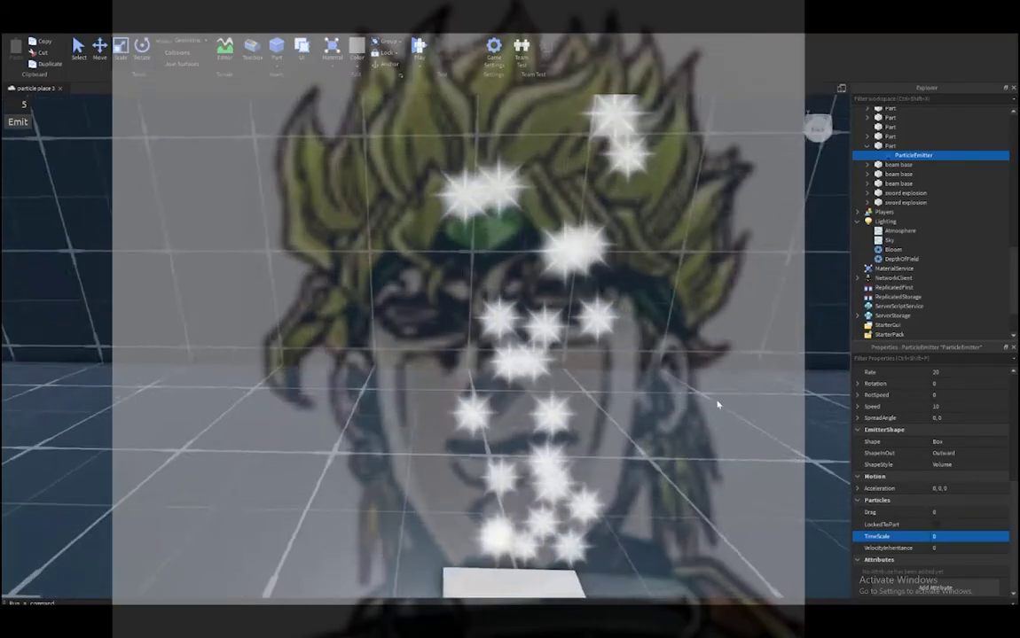